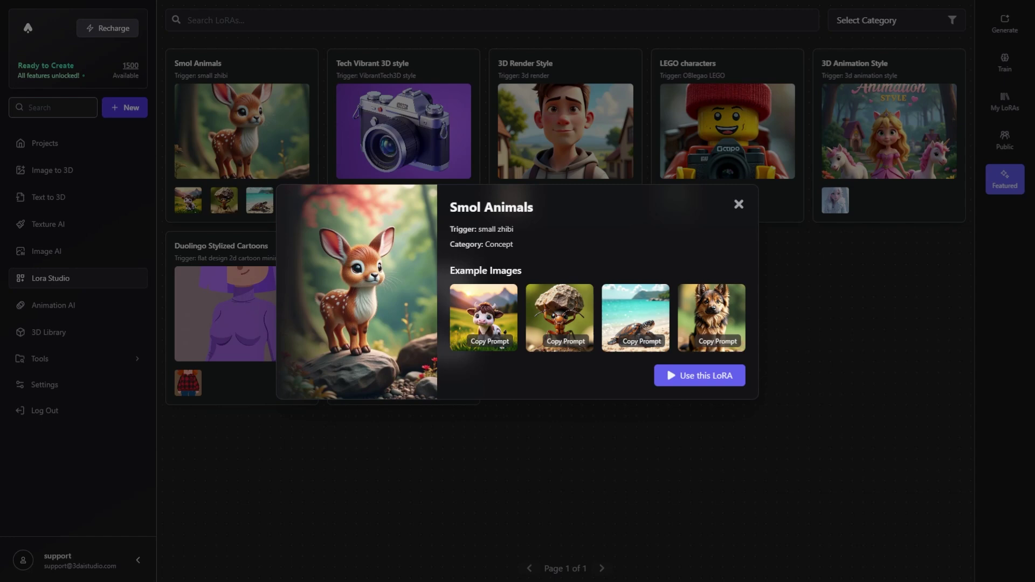
Close the Smol Animals details window to return to the seven featured LoRAs.
{"action": "left_click", "coordinate": [740, 204]}
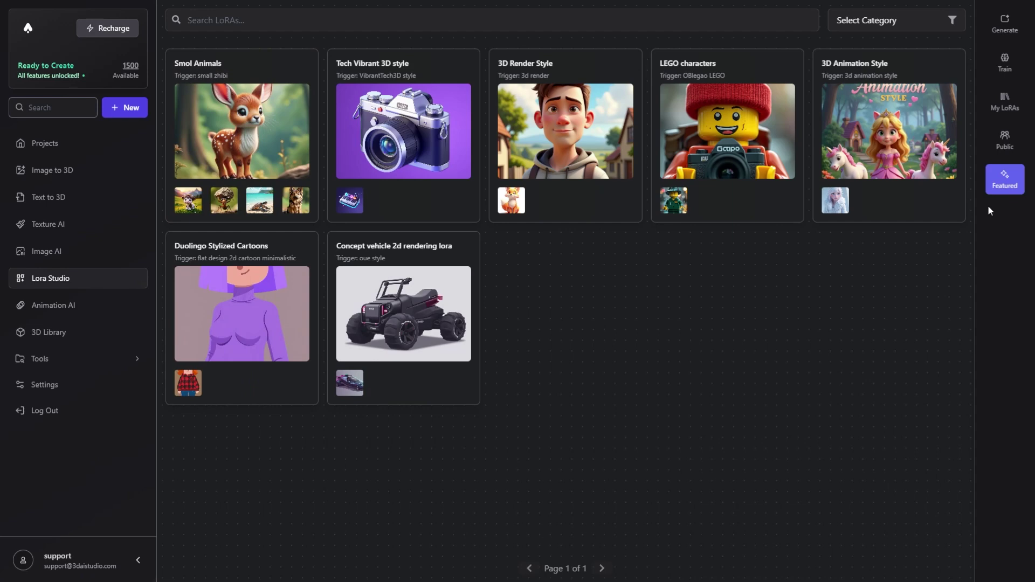
Glance at the Generate page, then go back to the Featured LoRA gallery.
{"action": "left_click", "coordinate": [998, 33]}
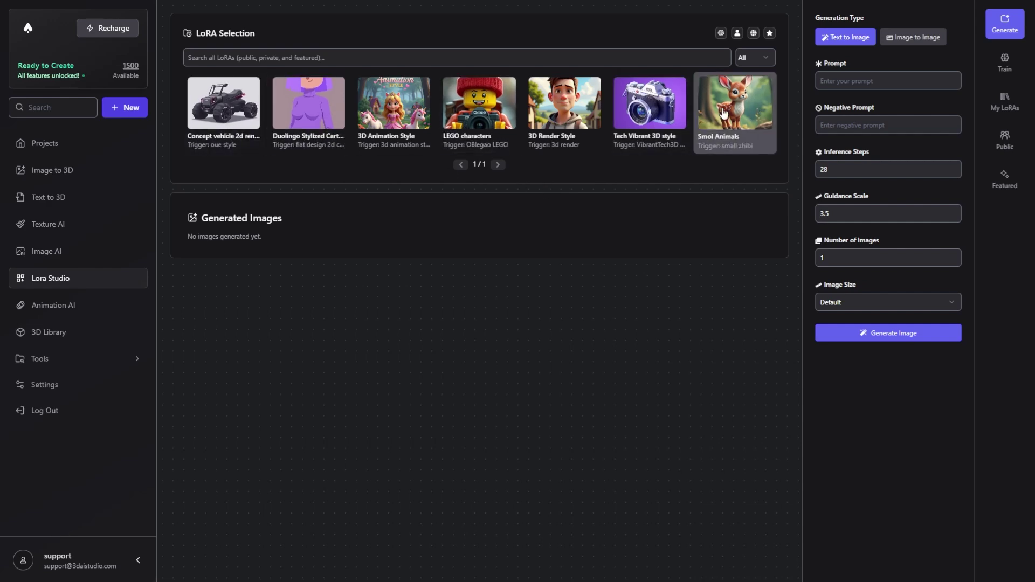
{"action": "left_click", "coordinate": [1001, 182]}
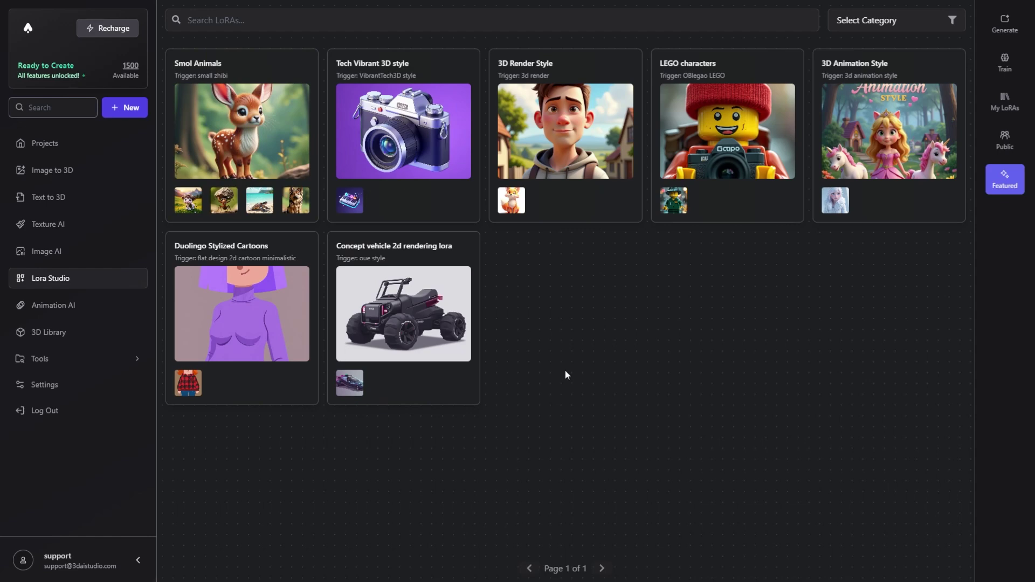
Copy the LEGO characters example prompt and select that LoRA for generation.
{"action": "left_click", "coordinate": [723, 135]}
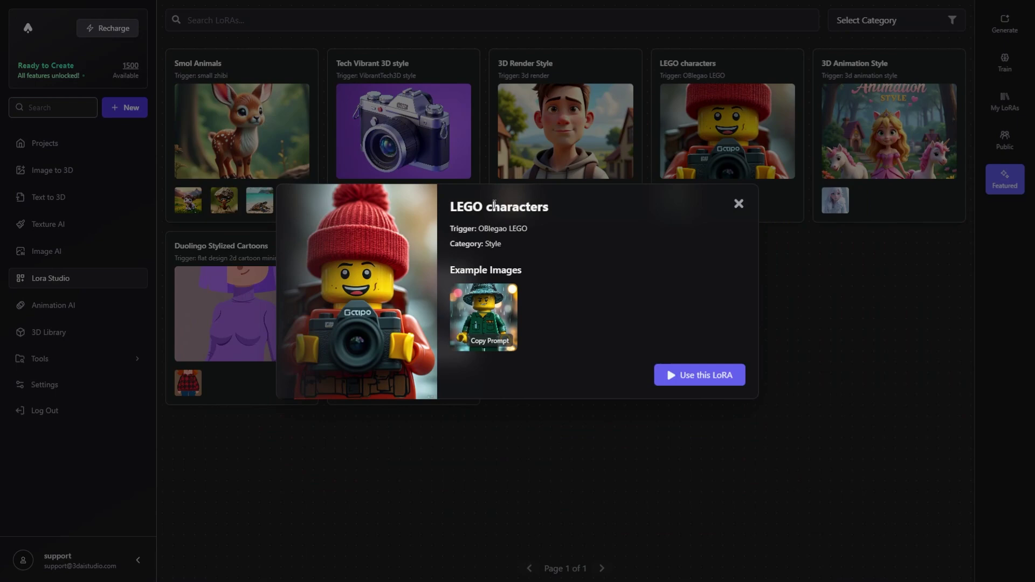
{"action": "left_click", "coordinate": [488, 341]}
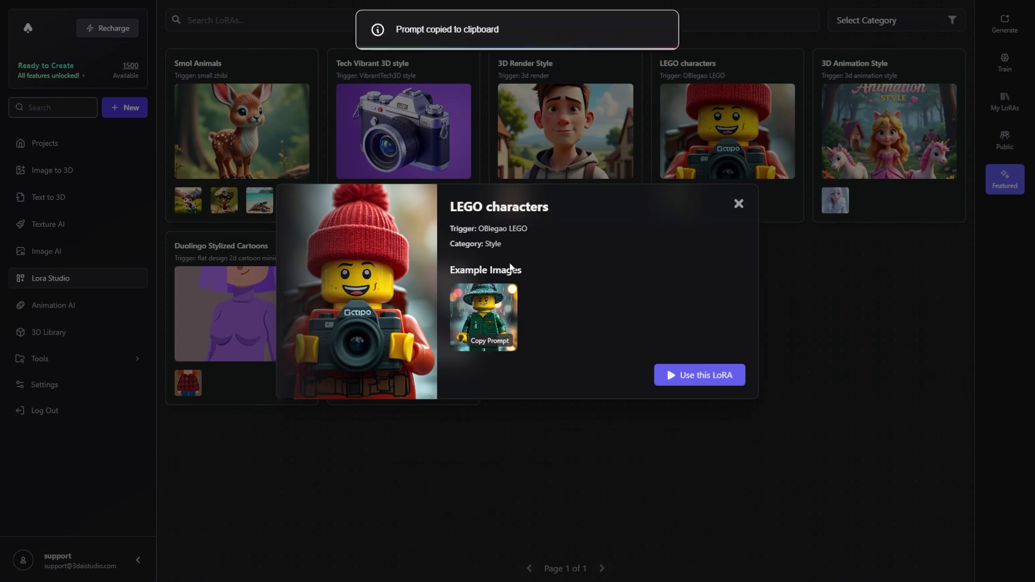
{"action": "left_click", "coordinate": [699, 376]}
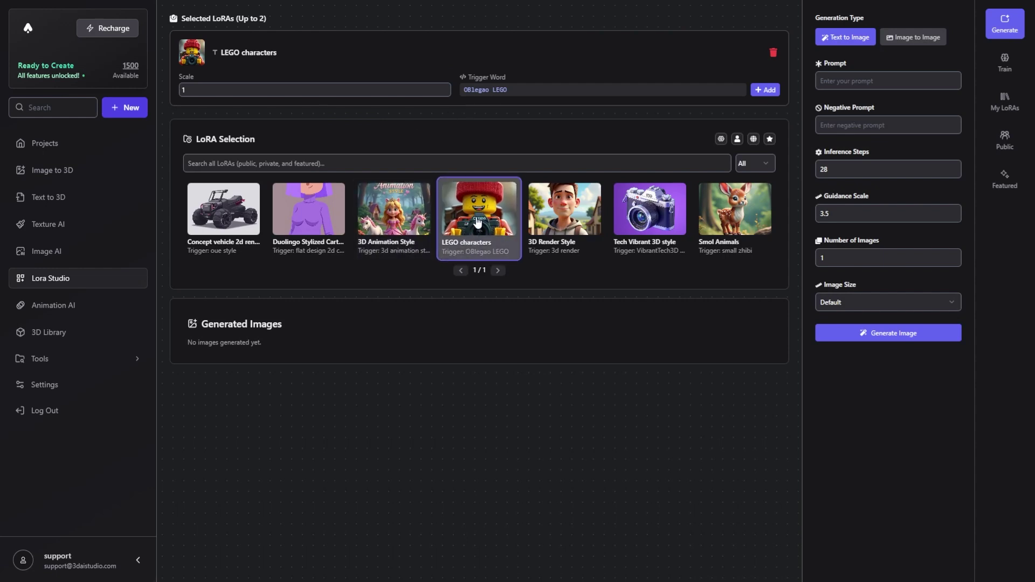
Browse the LoRA filter options and add the trigger word OBlegao LEGO to the prompt.
{"action": "left_click", "coordinate": [287, 159]}
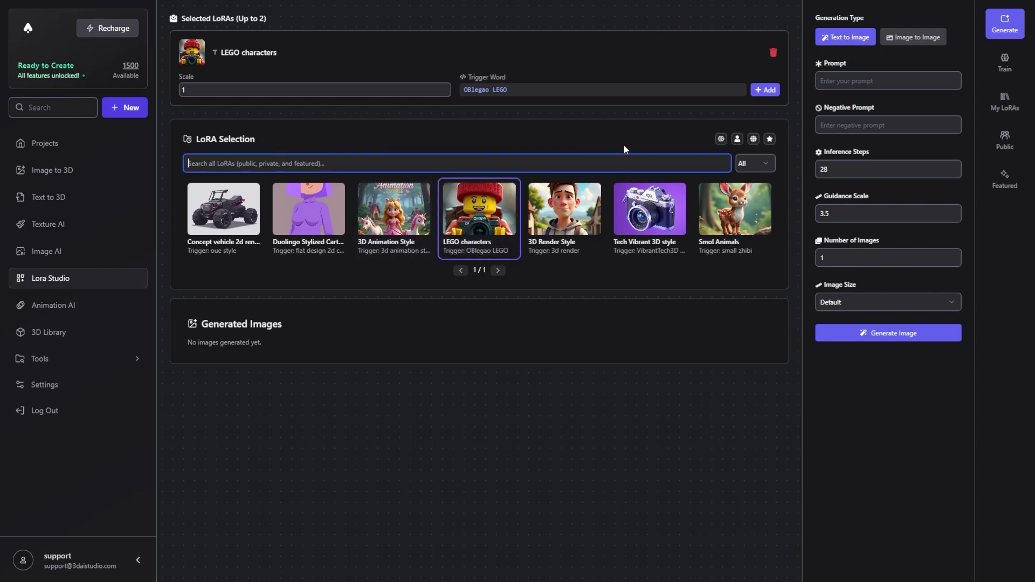
{"action": "left_click", "coordinate": [749, 163]}
{"action": "left_click", "coordinate": [539, 387]}
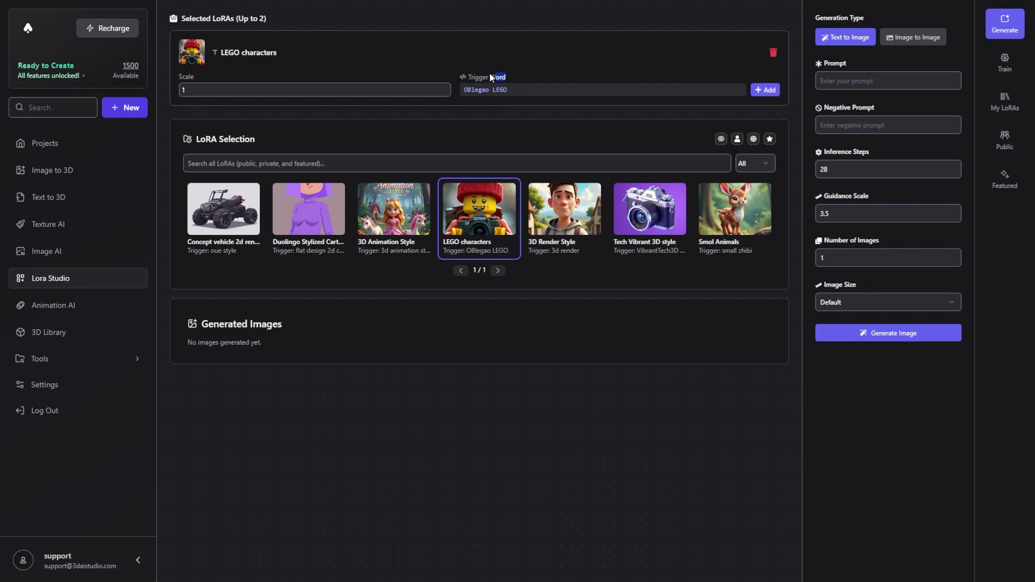
{"action": "left_click", "coordinate": [523, 63]}
{"action": "left_click_drag", "start_coordinate": [507, 89], "coordinate": [445, 90]}
{"action": "left_click", "coordinate": [672, 53]}
{"action": "left_click", "coordinate": [760, 91]}
Copy the LEGO characters example prompt again and use that LoRA for generation.
{"action": "left_click", "coordinate": [1021, 191]}
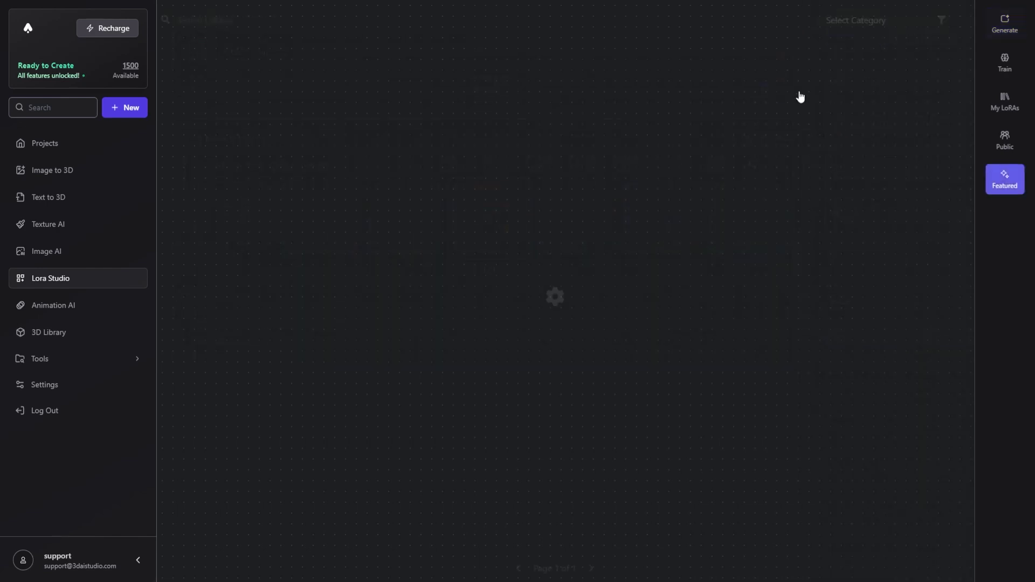
{"action": "left_click", "coordinate": [728, 131]}
{"action": "left_click", "coordinate": [507, 338]}
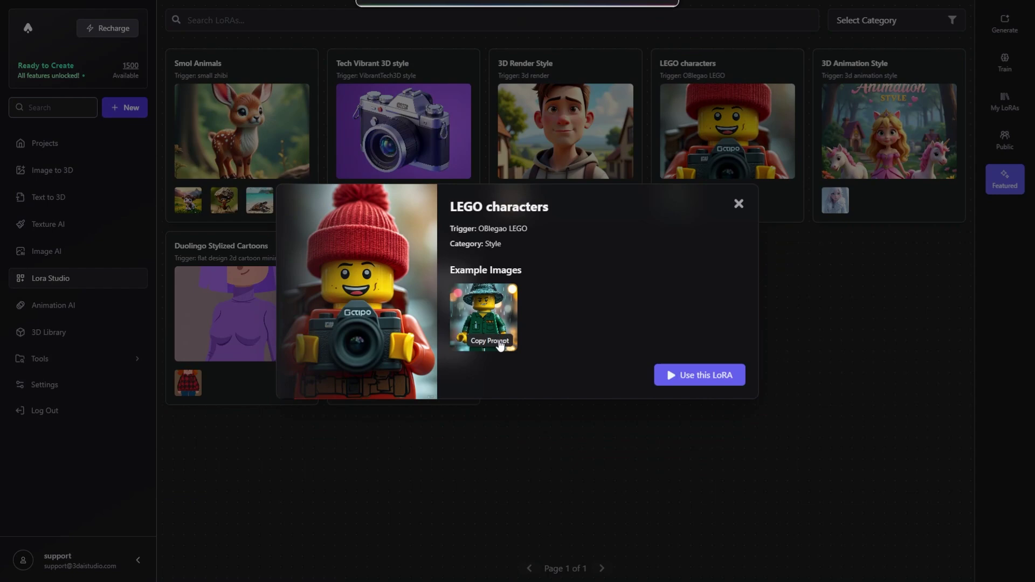
{"action": "left_click", "coordinate": [674, 376]}
Paste the copied LEGO prompt and raise the number of images to 4.
{"action": "left_click", "coordinate": [856, 79]}
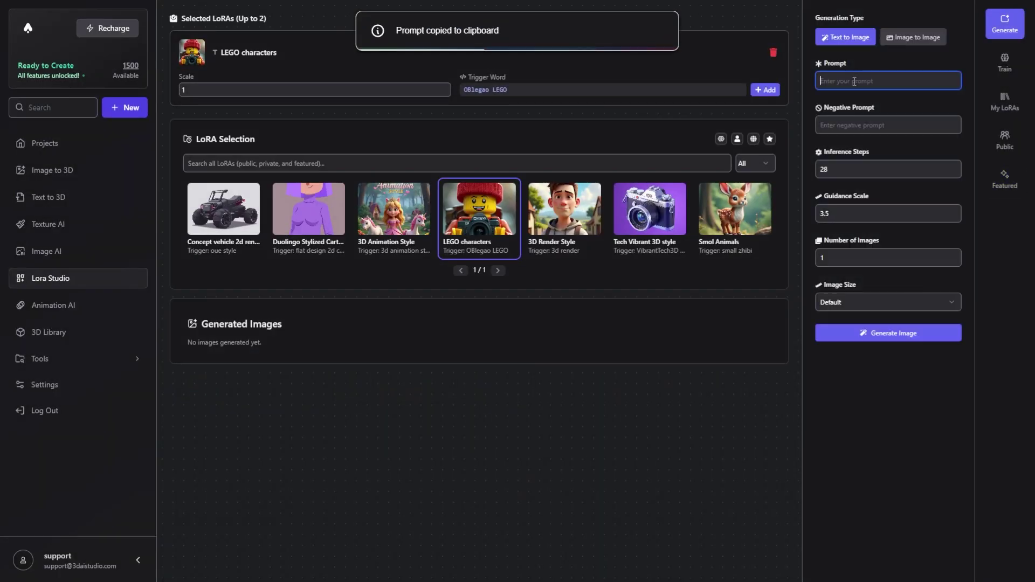
{"action": "key", "text": "ctrl+v"}
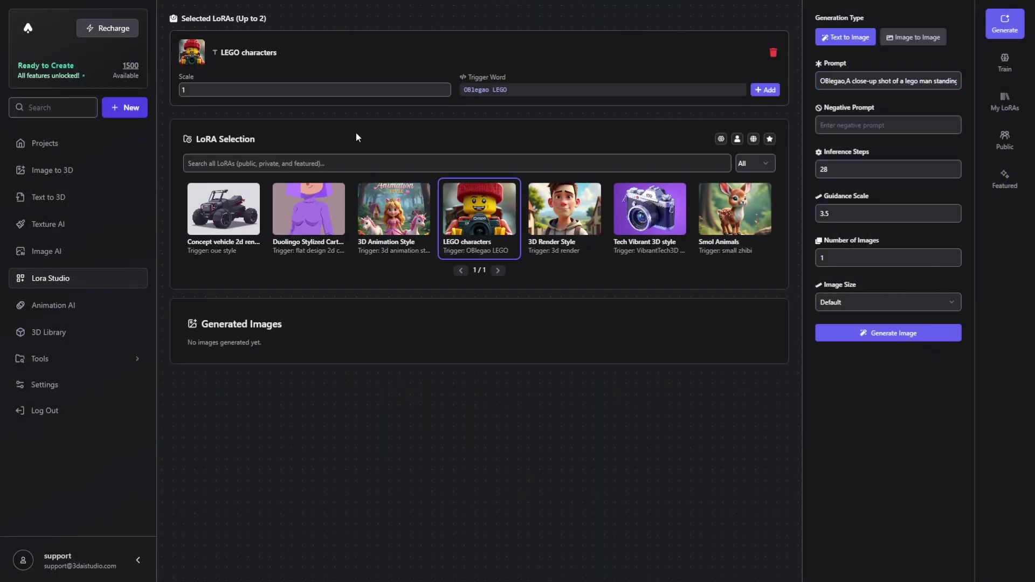
{"action": "left_click", "coordinate": [958, 257]}
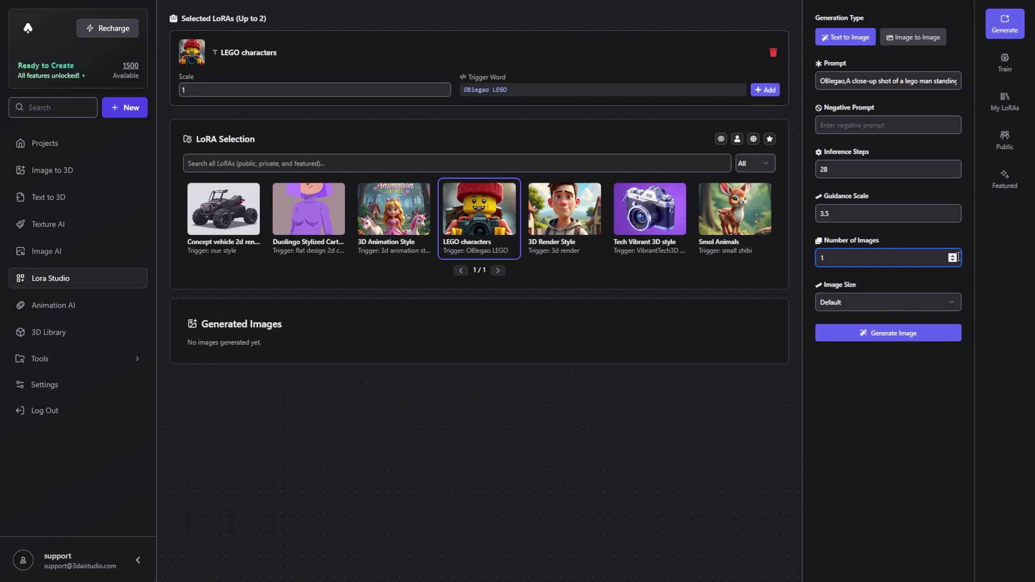
{"action": "left_click", "coordinate": [953, 255]}
{"action": "left_click", "coordinate": [953, 254]}
{"action": "left_click", "coordinate": [953, 255]}
Generate four LEGO images and view the first one full-size in a new tab.
{"action": "left_click", "coordinate": [893, 329]}
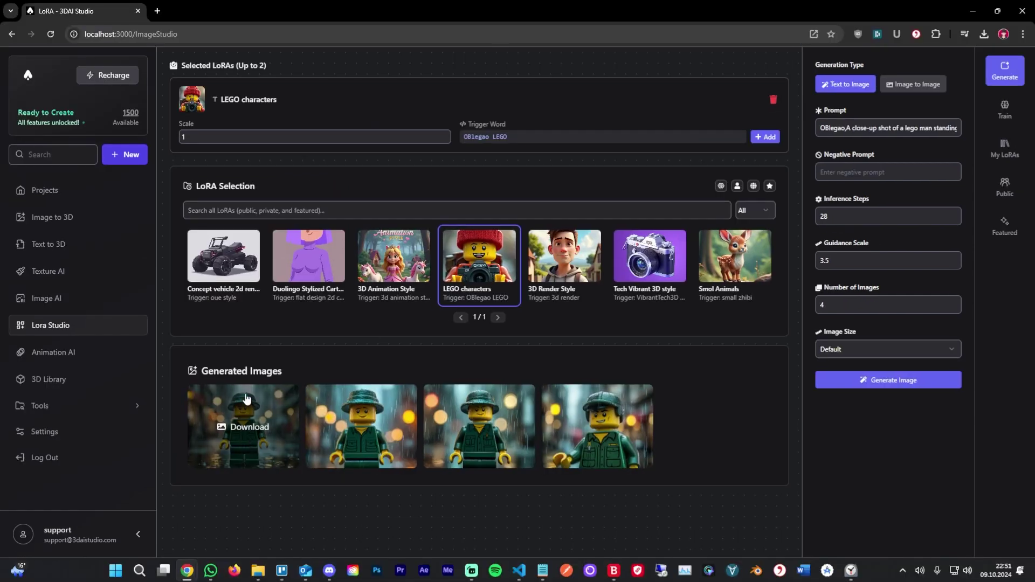
{"action": "right_click", "coordinate": [248, 351]}
{"action": "left_click", "coordinate": [308, 410]}
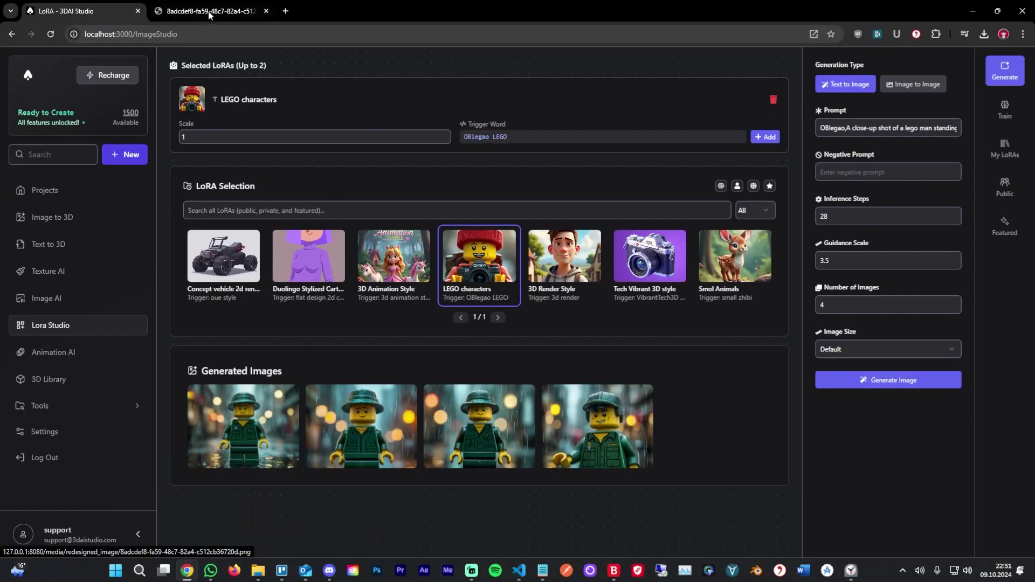
{"action": "key", "text": "ctrl+Tab"}
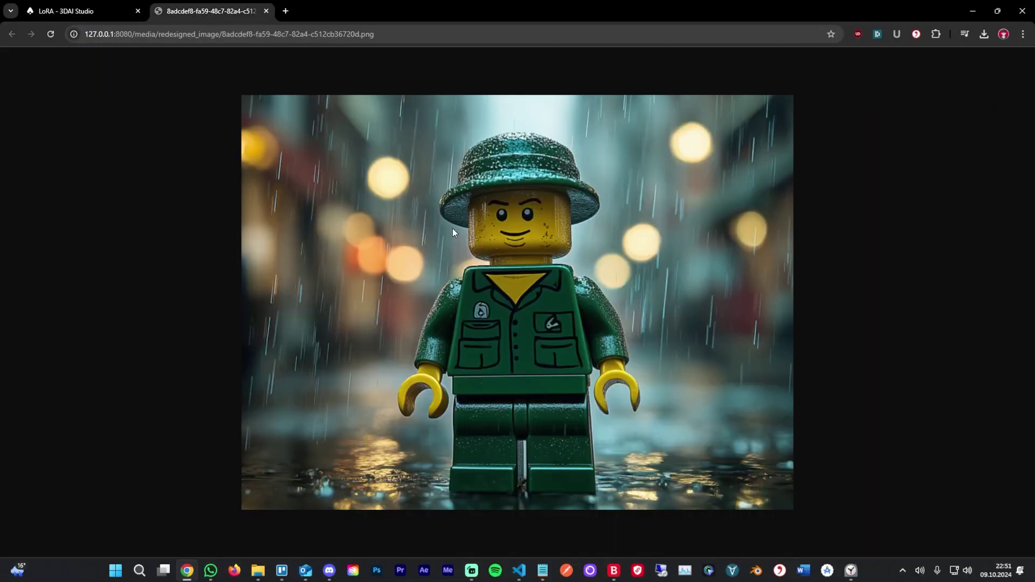
{"action": "left_click", "coordinate": [266, 11]}
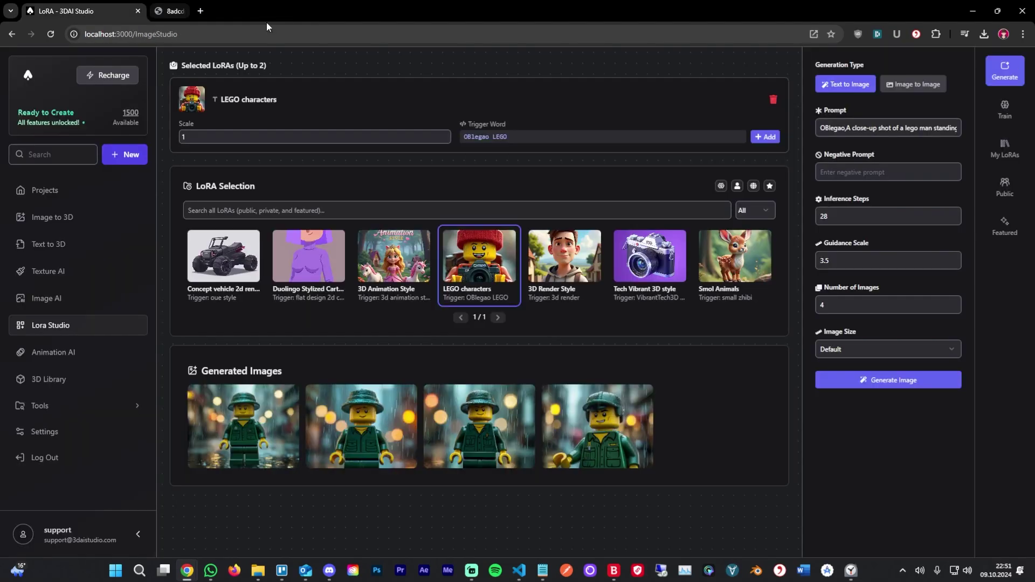
{"action": "left_click", "coordinate": [997, 230]}
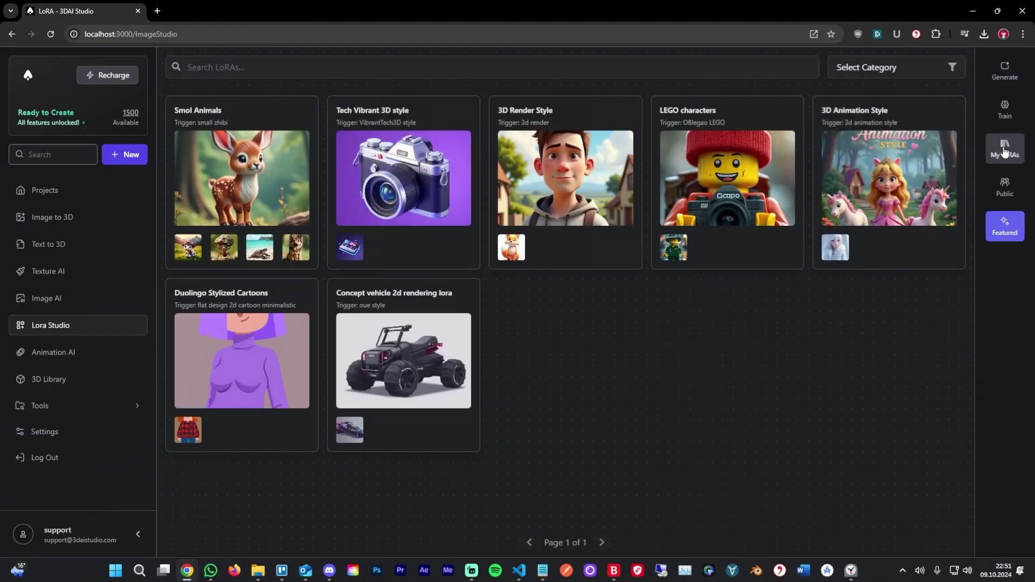
Open the LoRA Train page, briefly checking the Community Creations tab.
{"action": "left_click", "coordinate": [1005, 109]}
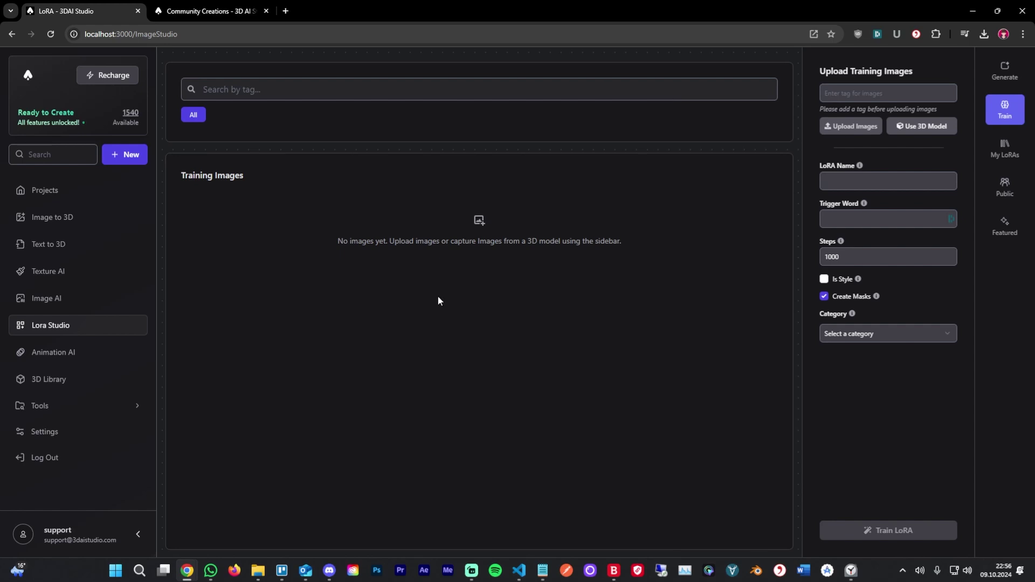
{"action": "left_click", "coordinate": [216, 11]}
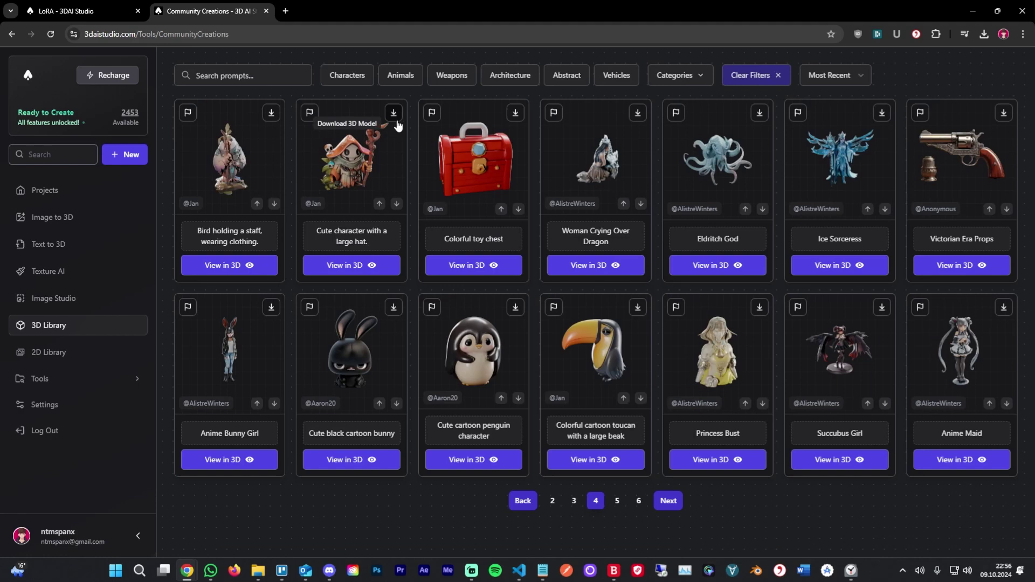
{"action": "left_click", "coordinate": [81, 11]}
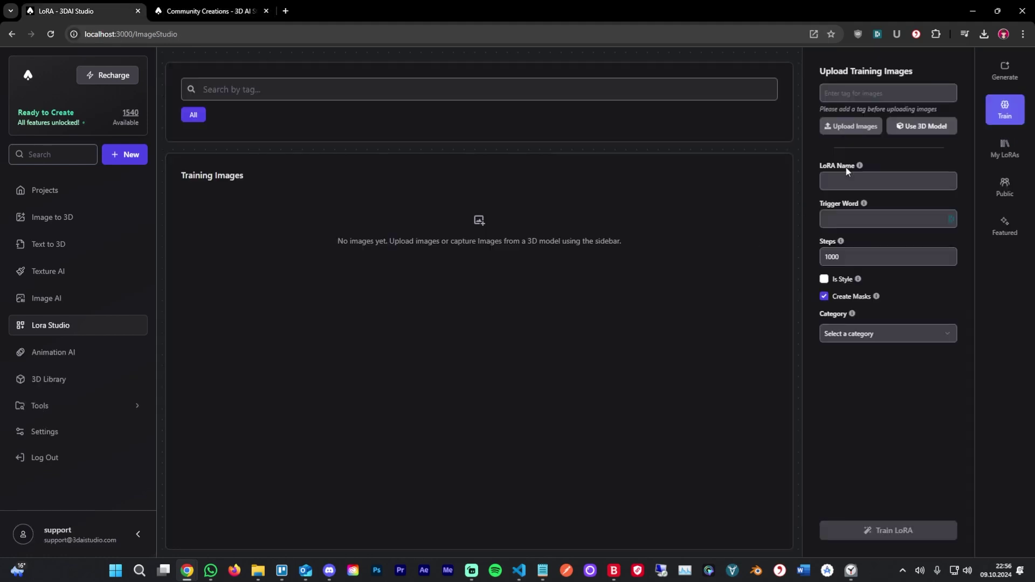
Load the wizard GLB model, rotate it to face front and confirm the view.
{"action": "left_click", "coordinate": [923, 134]}
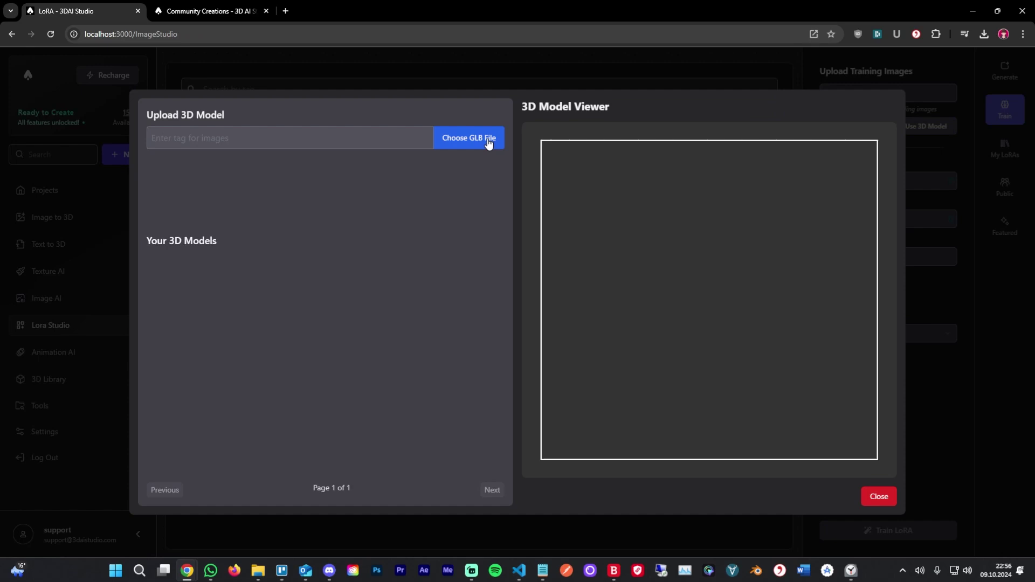
{"action": "left_click", "coordinate": [484, 141]}
{"action": "key", "text": "Return"}
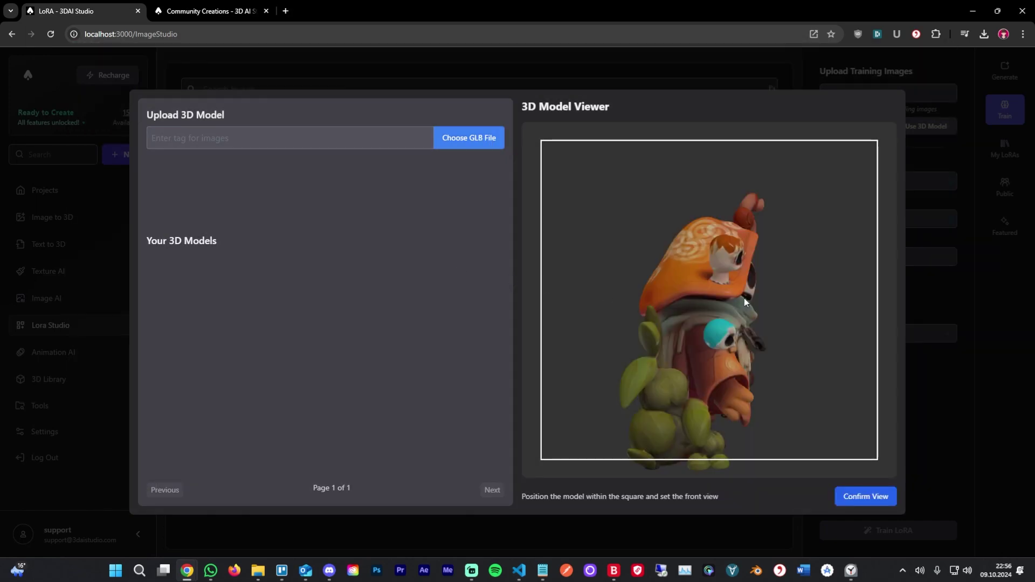
{"action": "left_click_drag", "start_coordinate": [744, 299], "coordinate": [699, 305]}
{"action": "left_click", "coordinate": [874, 496]}
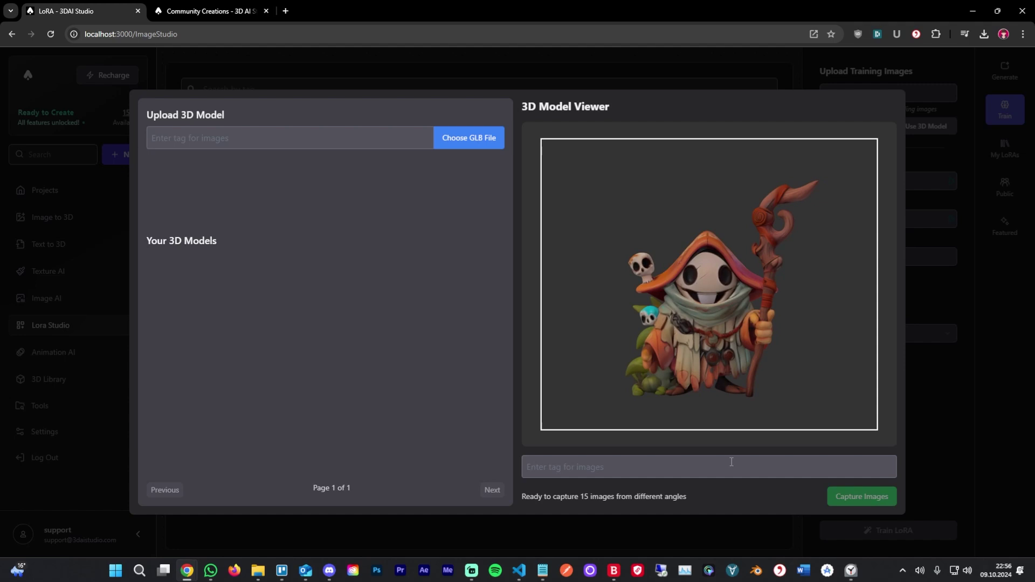
Tag the model's captures FantasyCharacter.
{"action": "left_click", "coordinate": [732, 462]}
{"action": "type", "text": "Fanta"}
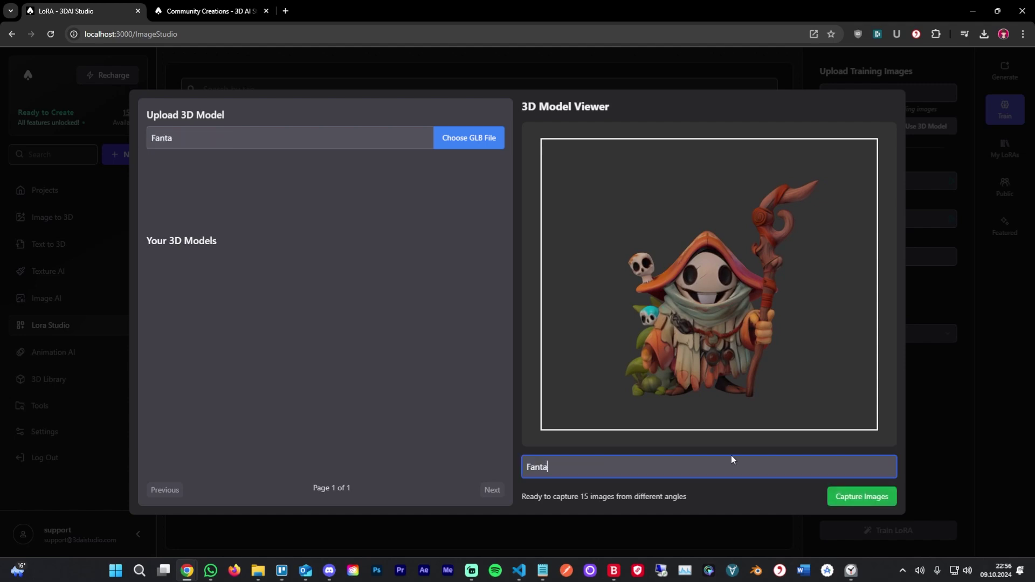
{"action": "type", "text": "syCharacter"}
{"action": "left_click", "coordinate": [579, 490]}
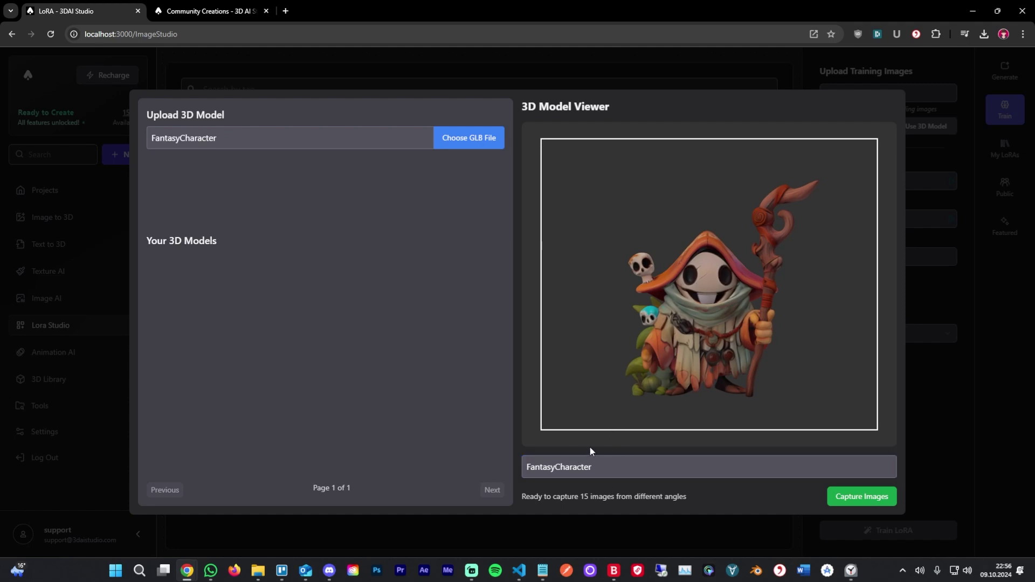
Capture 15 training images and select all FantasyCharacter images for training.
{"action": "left_click", "coordinate": [864, 498]}
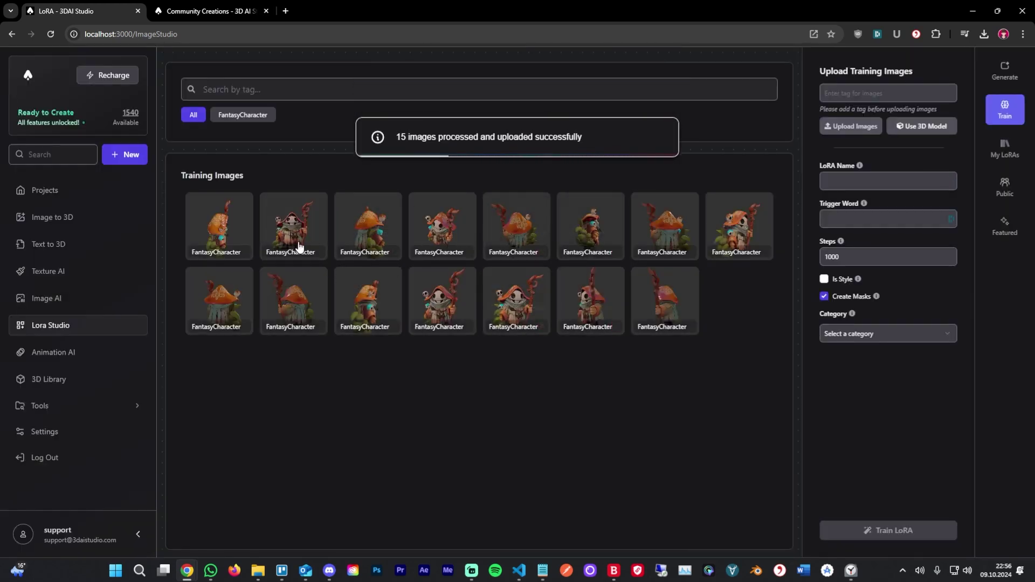
{"action": "mouse_move", "coordinate": [226, 254]}
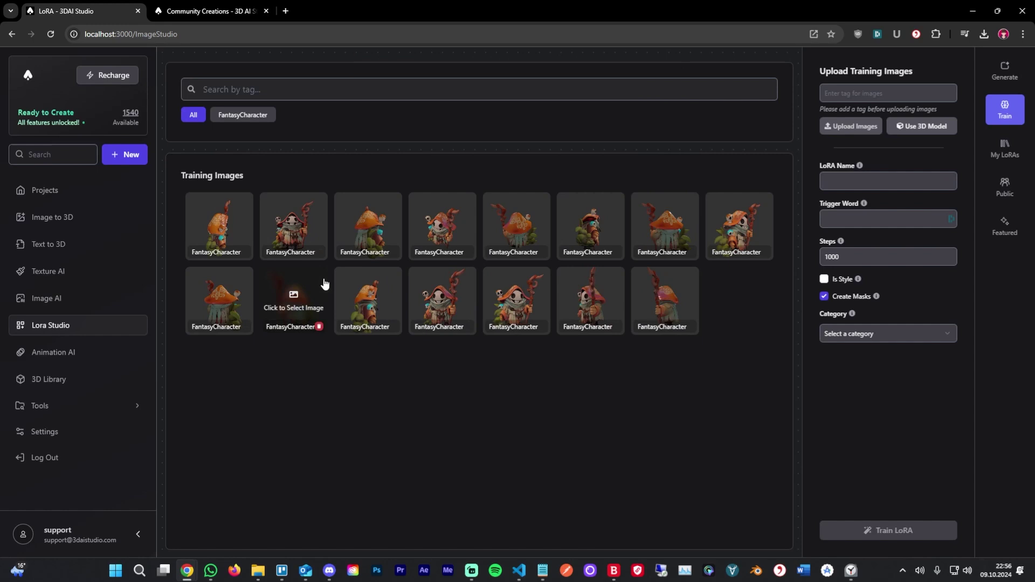
{"action": "left_click", "coordinate": [233, 115]}
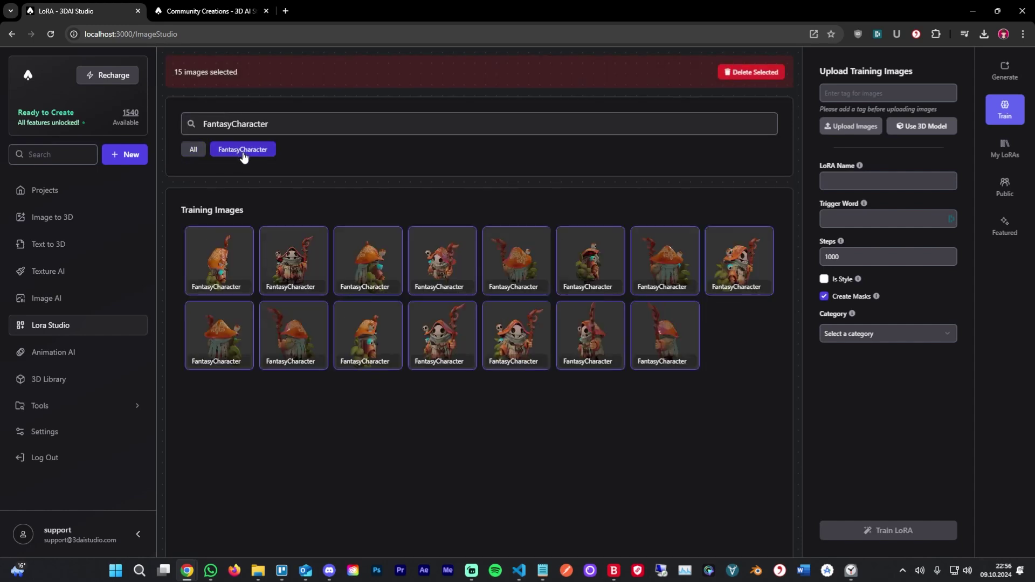
{"action": "mouse_move", "coordinate": [707, 289]}
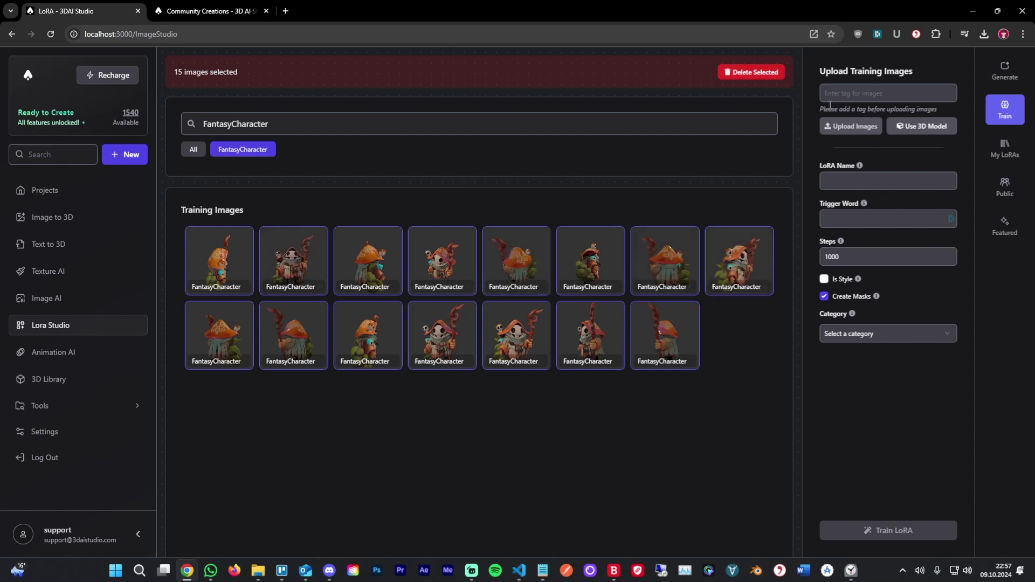
{"action": "left_click", "coordinate": [867, 178]}
Name the LoRA 'My fantasy Character' with trigger word MFCH10.
{"action": "left_click", "coordinate": [890, 172]}
{"action": "left_click", "coordinate": [891, 181]}
{"action": "type", "text": "My fantasy Character"}
{"action": "left_click", "coordinate": [888, 211]}
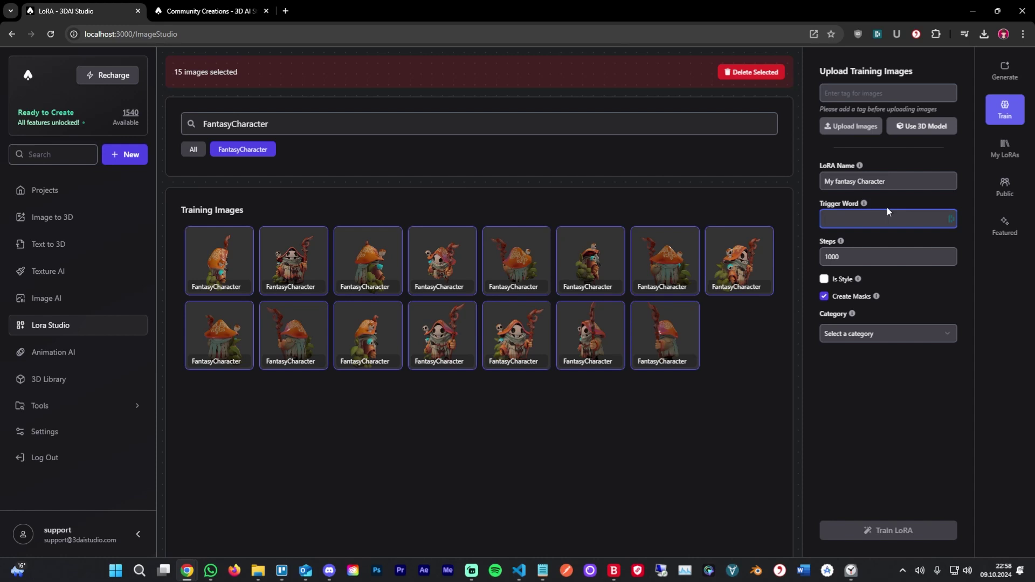
{"action": "type", "text": "MFCH10"}
{"action": "left_click", "coordinate": [879, 401]}
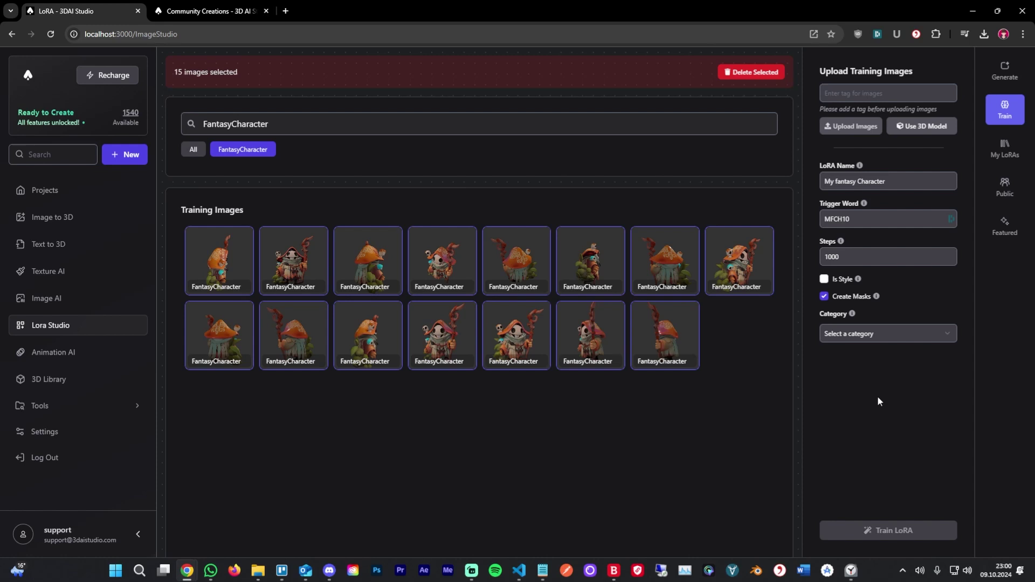
Set training steps to 2000 and the category to Character.
{"action": "left_click", "coordinate": [857, 260]}
{"action": "left_click", "coordinate": [828, 404]}
{"action": "left_click", "coordinate": [854, 338]}
{"action": "left_click", "coordinate": [853, 126]}
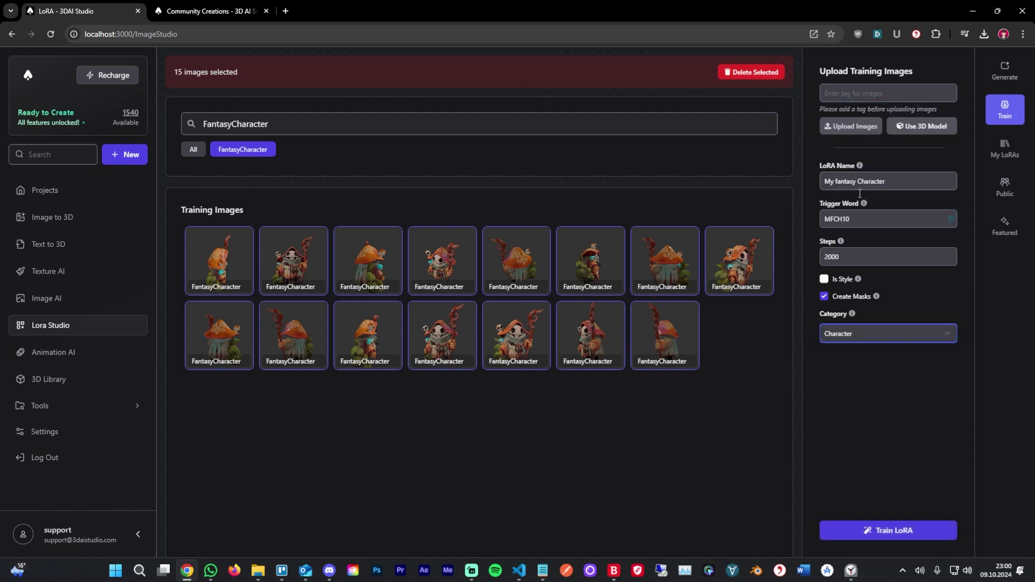
{"action": "left_click", "coordinate": [867, 403]}
Train the LoRA, then open the My fantasy Character card in My LoRAs.
{"action": "left_click", "coordinate": [863, 531]}
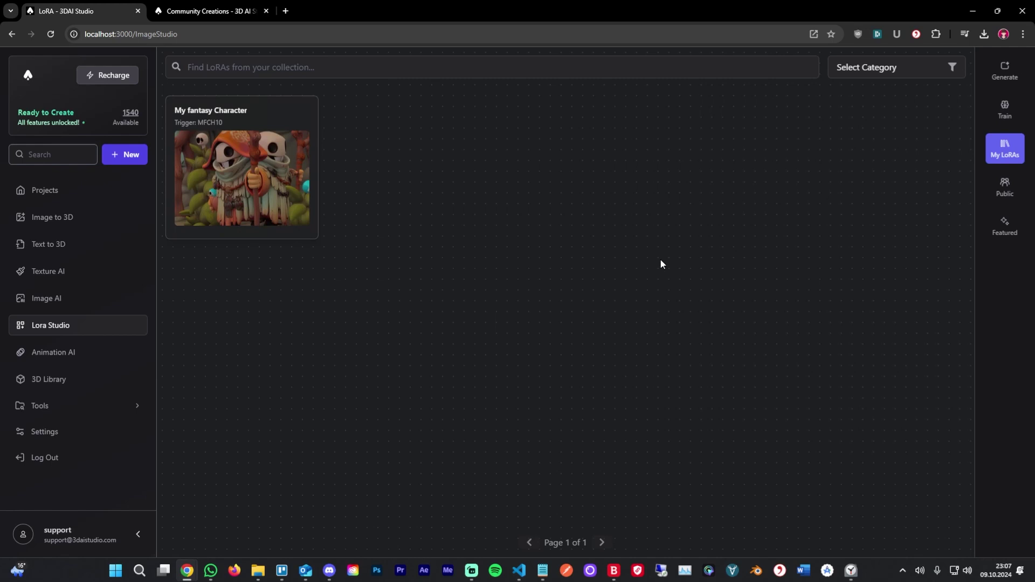
{"action": "left_click", "coordinate": [246, 161]}
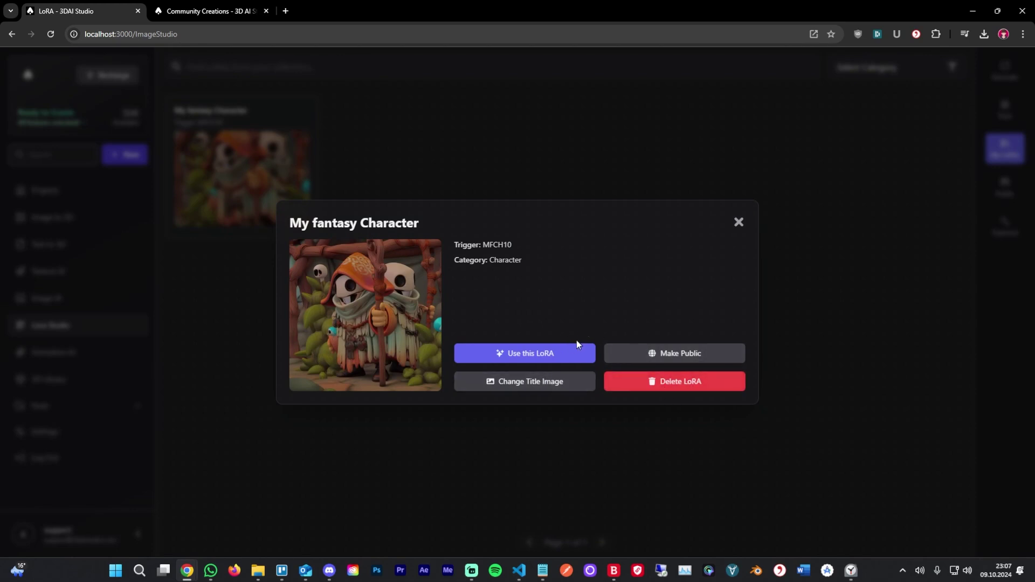
Load the new LoRA and write the prompt 'A Image of MFCH10 in a fantasy forest, dark, stylized, surrounded by glowing'.
{"action": "left_click", "coordinate": [561, 353]}
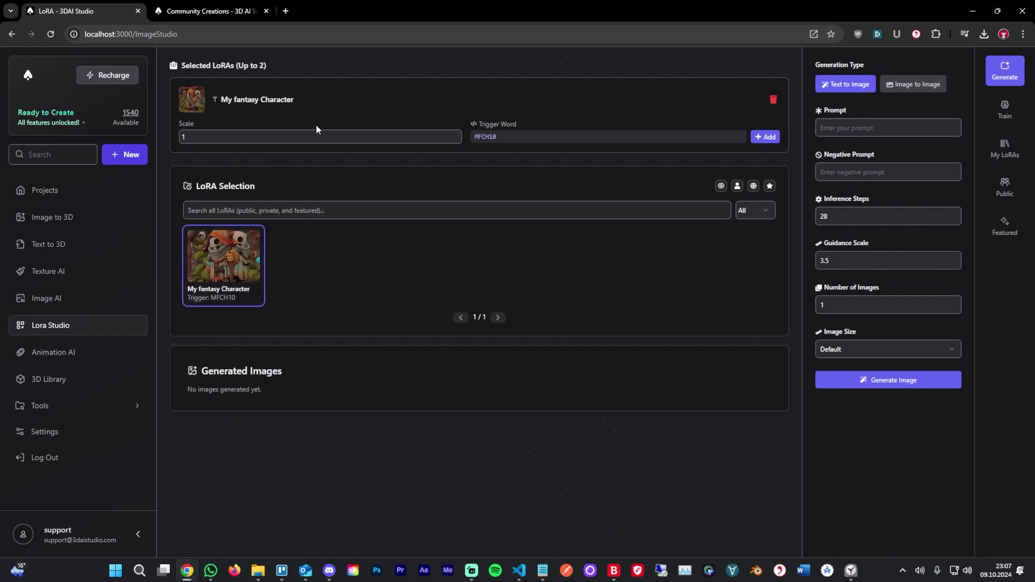
{"action": "double_click", "coordinate": [495, 137]}
{"action": "left_click", "coordinate": [768, 138]}
{"action": "left_click", "coordinate": [820, 133]}
{"action": "type", "text": "A Im"}
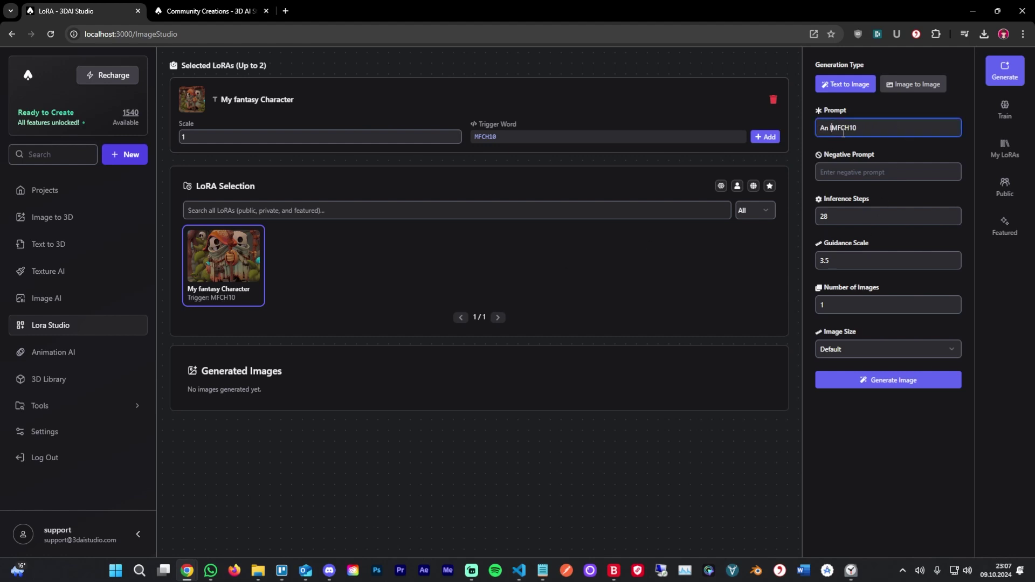
{"action": "type", "text": "age of  in a fantasy forest, d"}
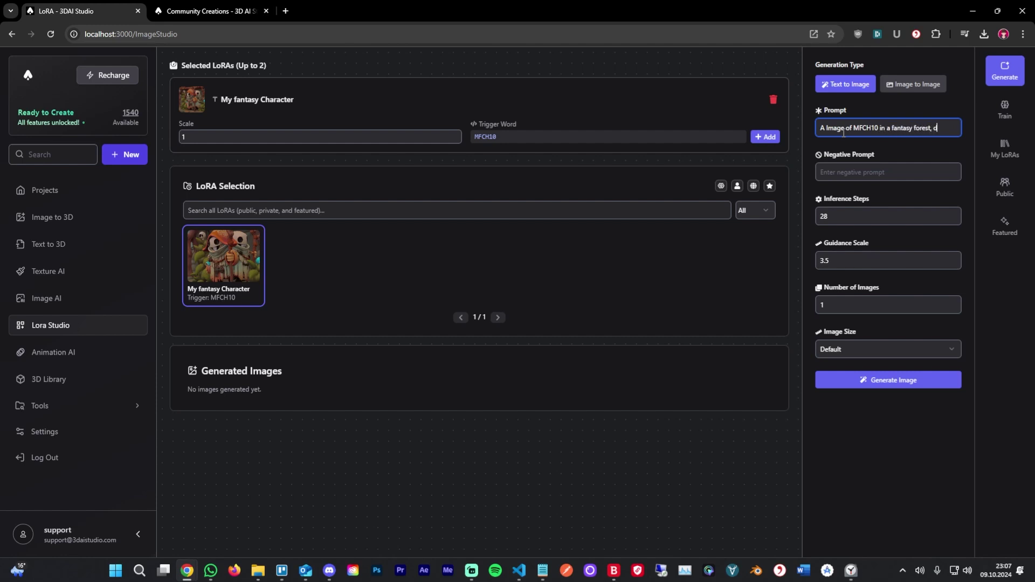
{"action": "type", "text": "ark, stylized, surrou"}
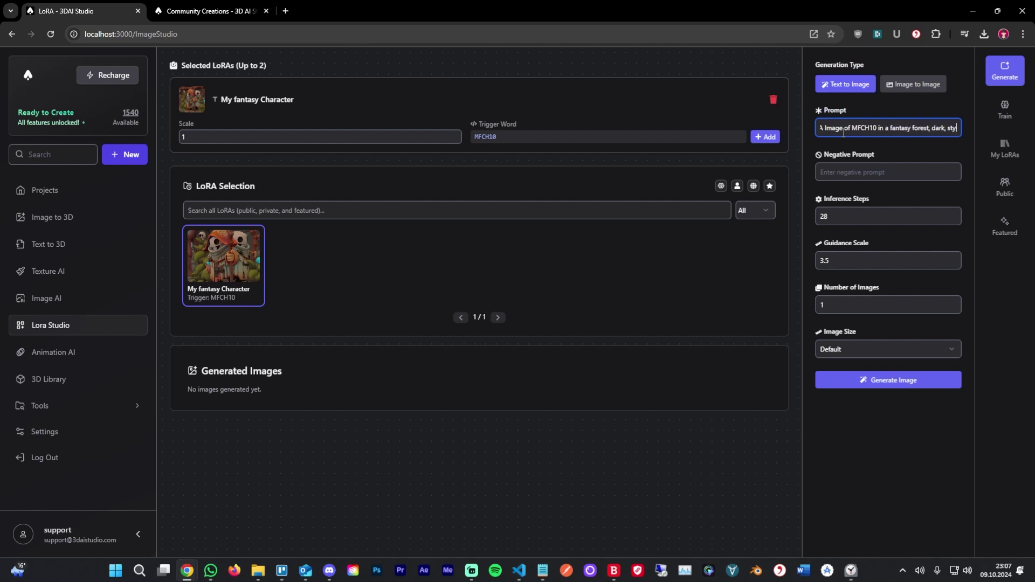
{"action": "type", "text": "nded by glowing"}
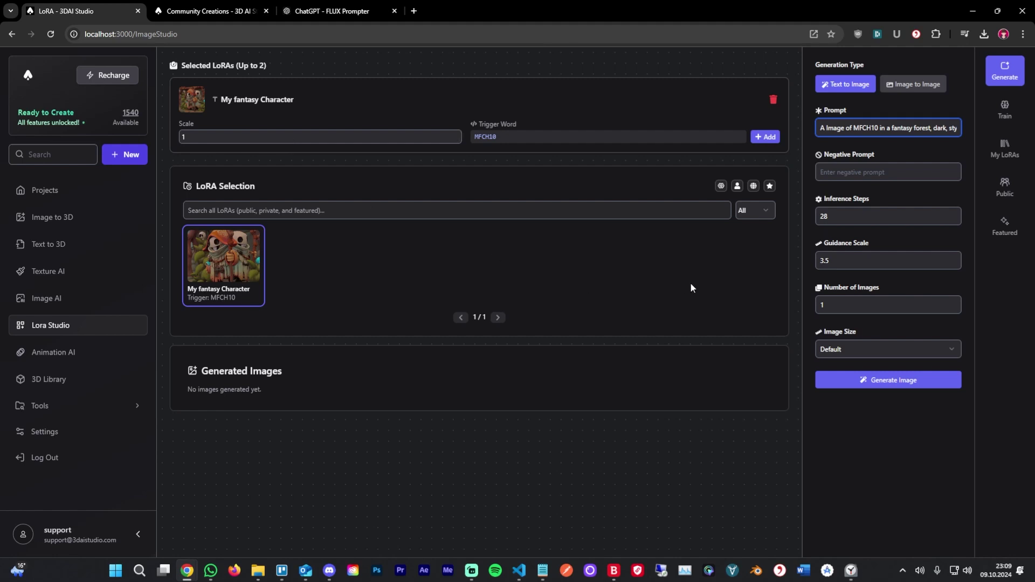
Generate four images and open one of them full-size in a new tab.
{"action": "triple_click", "coordinate": [953, 302]}
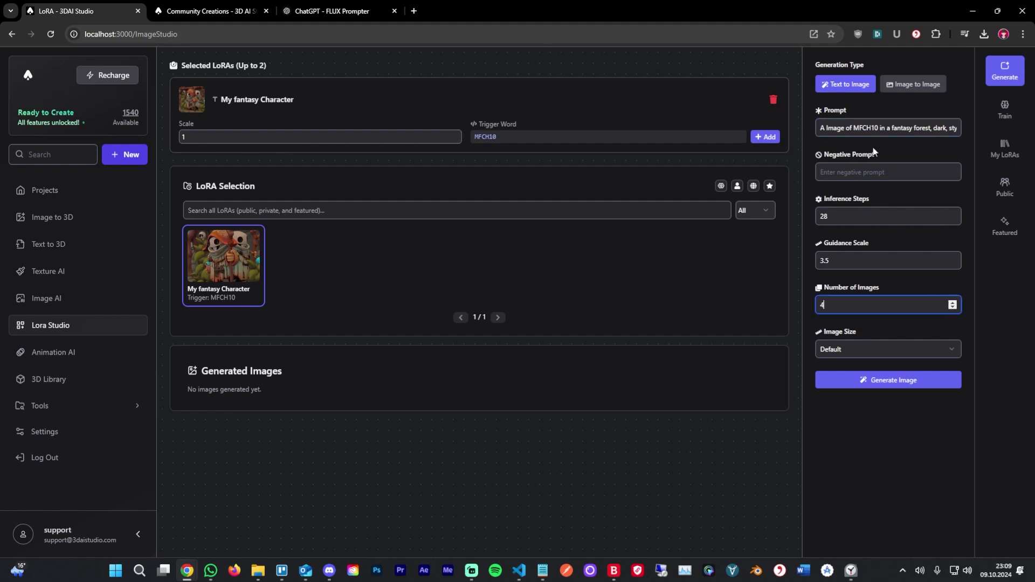
{"action": "left_click", "coordinate": [871, 380]}
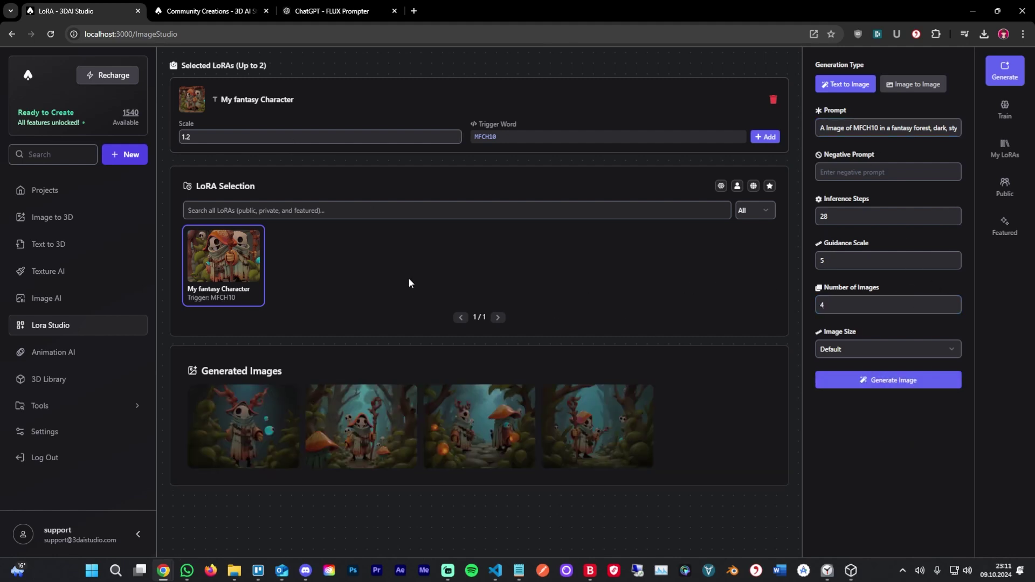
{"action": "right_click", "coordinate": [370, 401]}
{"action": "left_click", "coordinate": [412, 240]}
{"action": "left_click", "coordinate": [207, 11]}
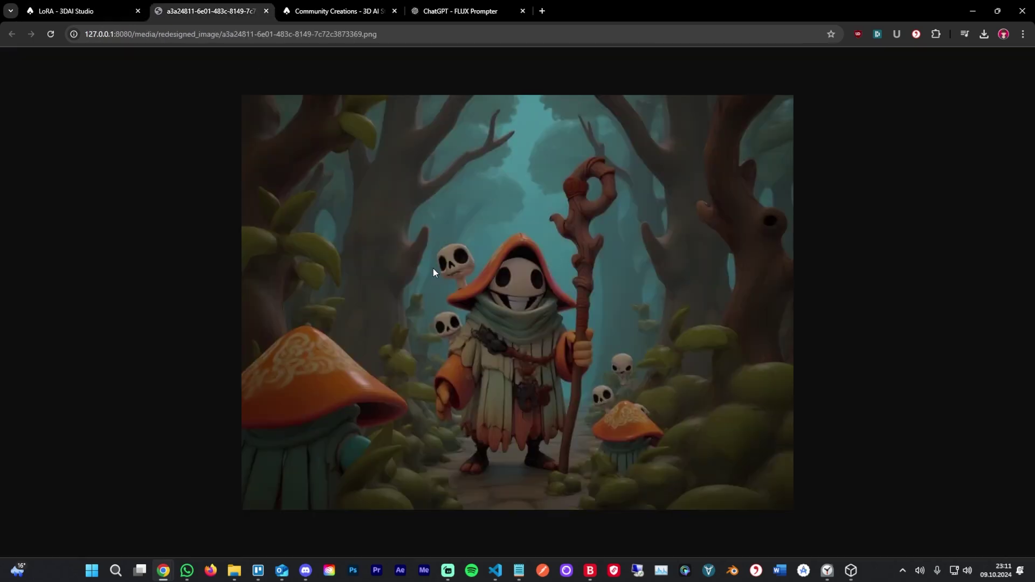
Close the full-size image tab and paste a longer dark enchanted forest prompt.
{"action": "left_click", "coordinate": [108, 11]}
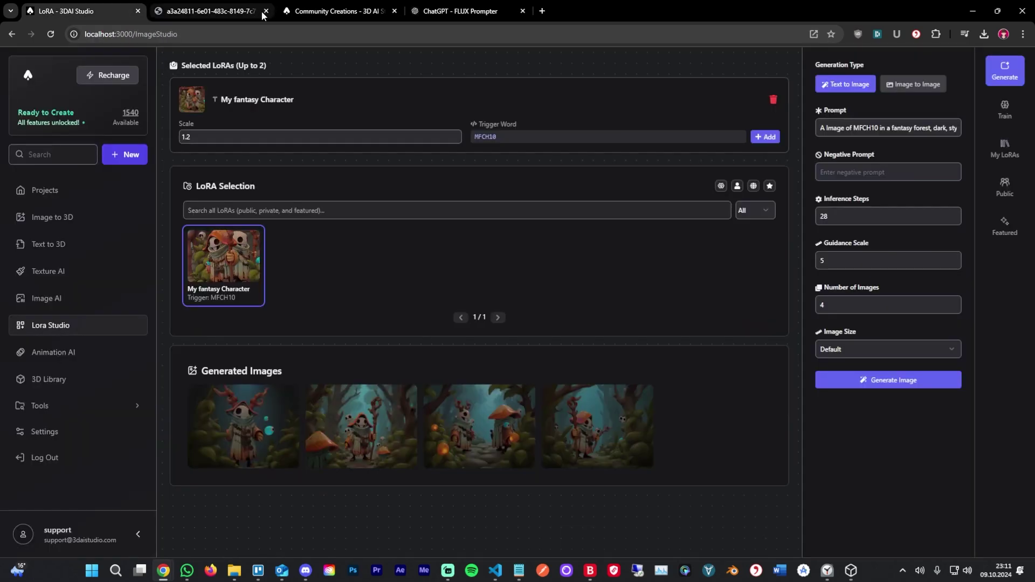
{"action": "left_click", "coordinate": [239, 11]}
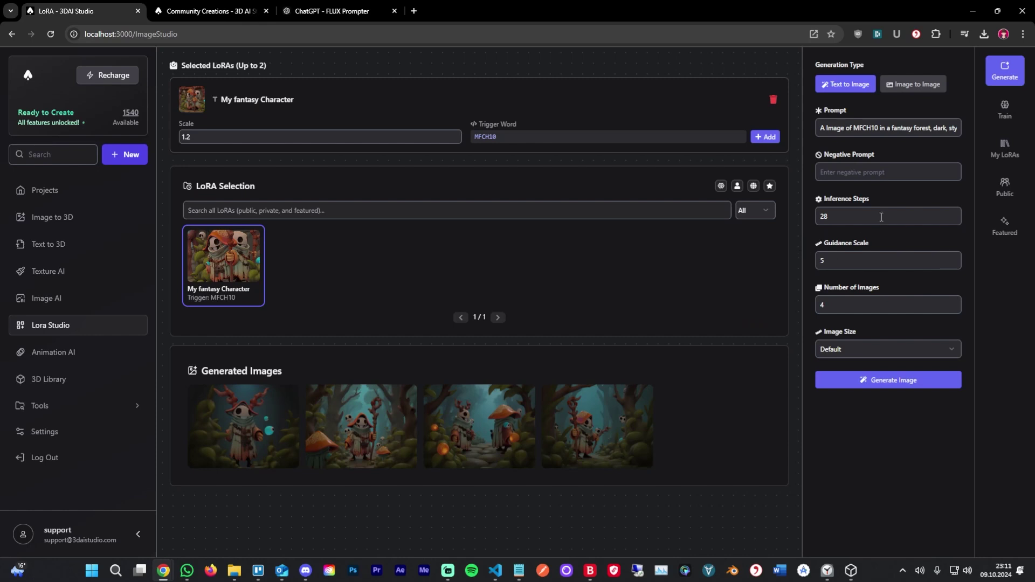
{"action": "left_click", "coordinate": [836, 121]}
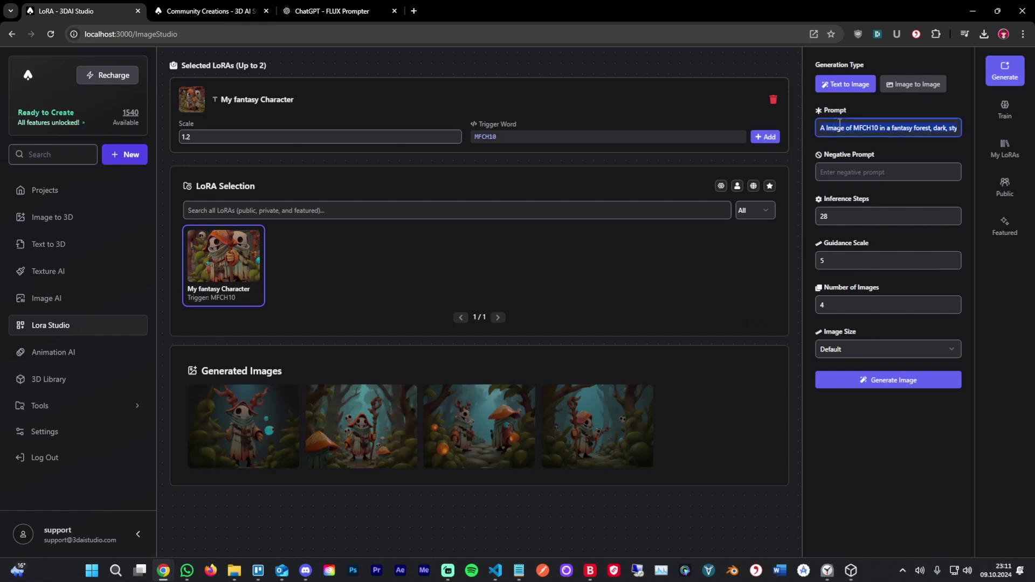
{"action": "key", "text": "ctrl+v"}
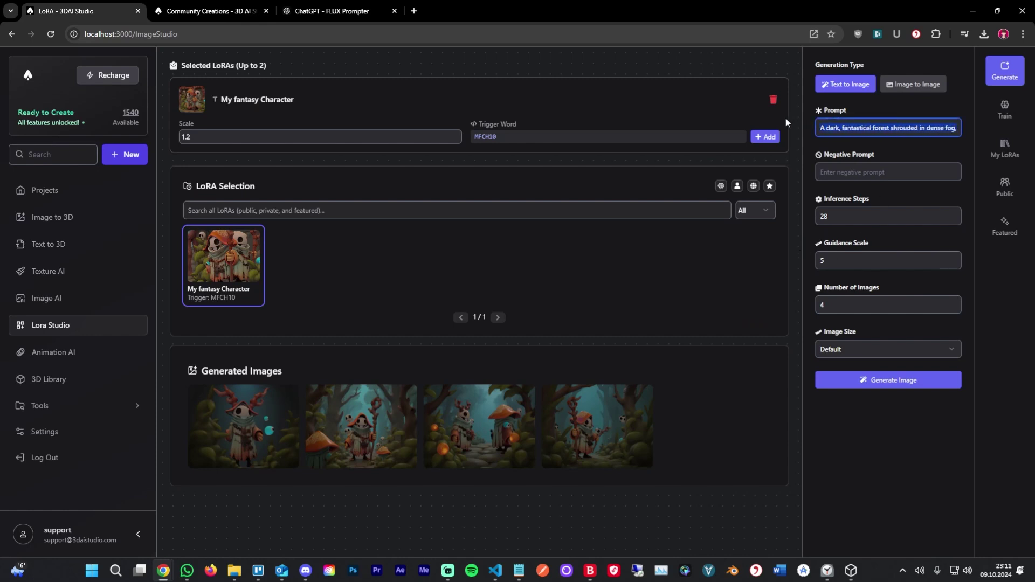
{"action": "left_click", "coordinate": [909, 449]}
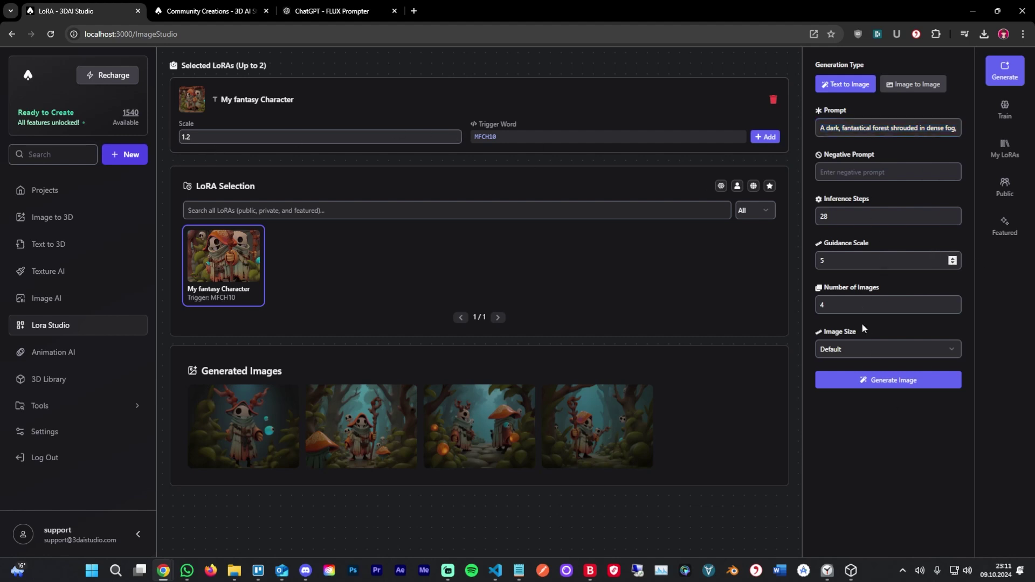
Generate four new images and view the fourth one full-size in its own tab.
{"action": "left_click", "coordinate": [863, 382]}
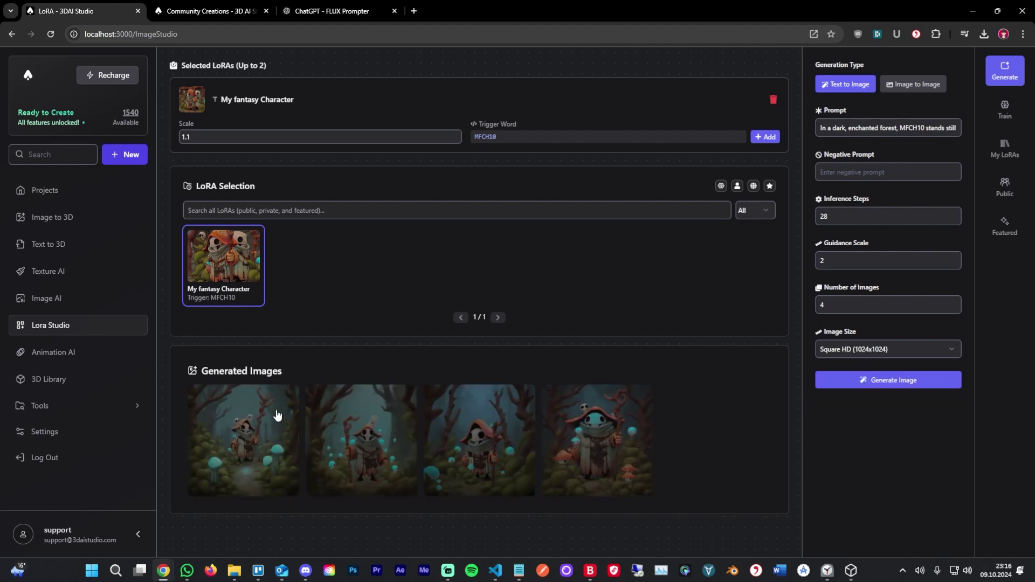
{"action": "right_click", "coordinate": [259, 406]}
{"action": "right_click", "coordinate": [601, 416]}
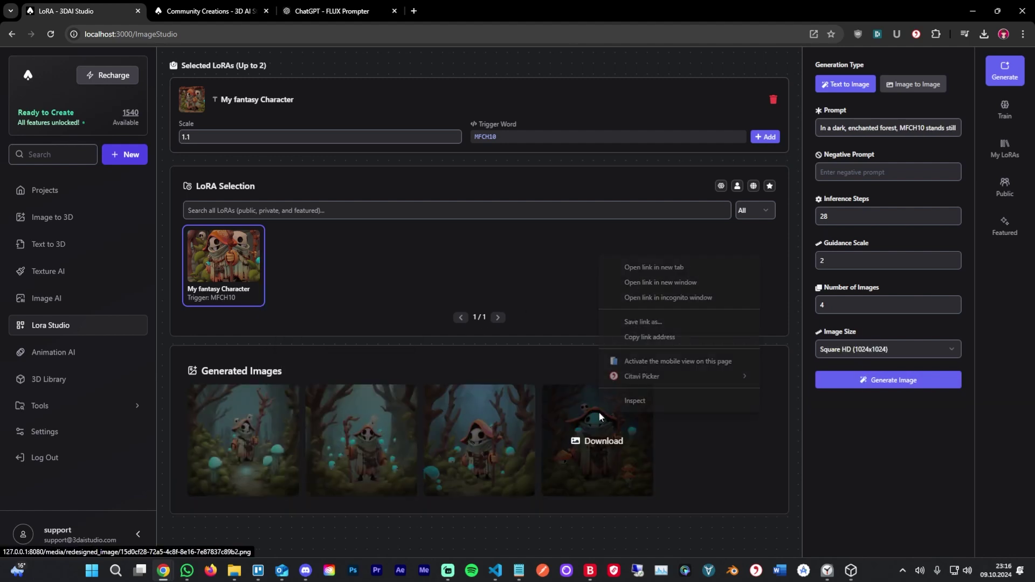
{"action": "left_click", "coordinate": [645, 270]}
{"action": "left_click", "coordinate": [248, 13]}
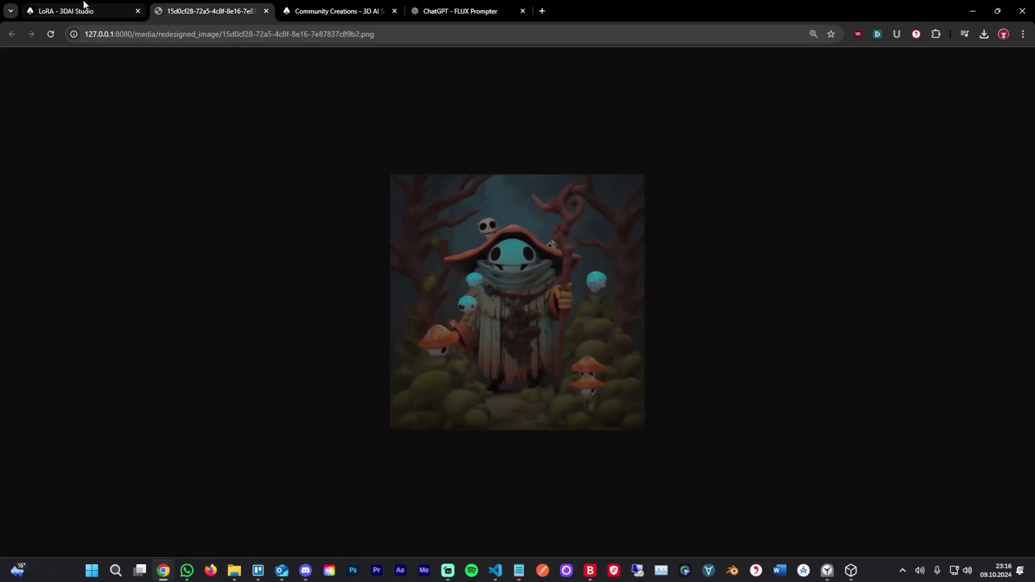
{"action": "left_click", "coordinate": [128, 7]}
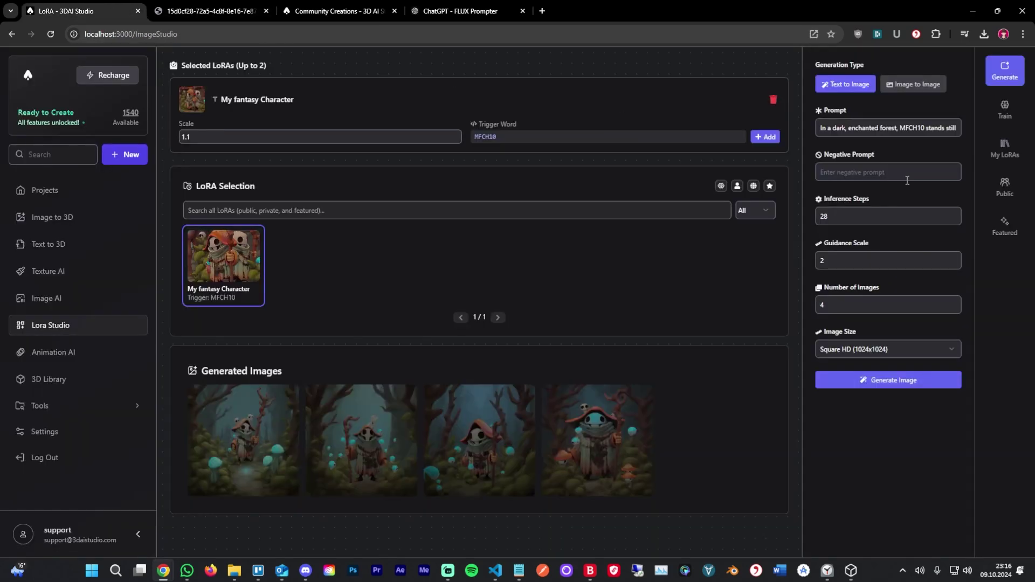
Raise inference steps to 50 and generate four new images.
{"action": "left_click", "coordinate": [852, 221]}
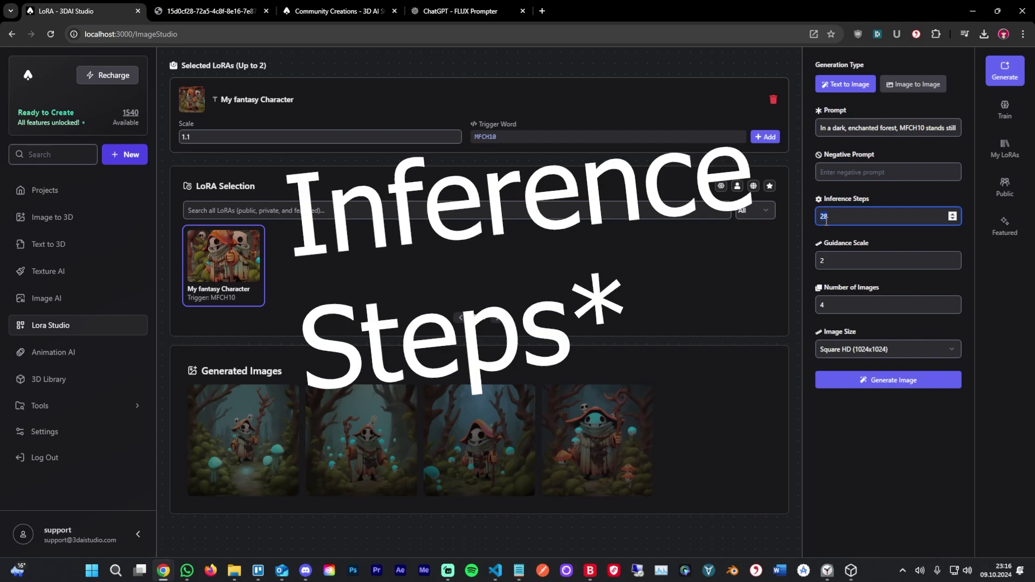
{"action": "key", "text": "BackSpace"}
{"action": "key", "text": "BackSpace"}
{"action": "type", "text": "60"}
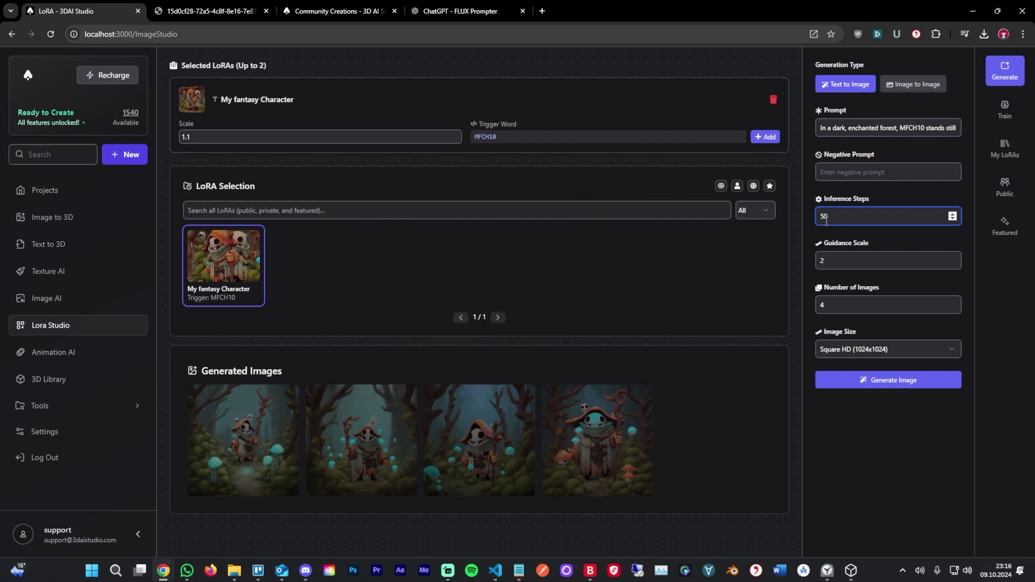
{"action": "left_click", "coordinate": [866, 377]}
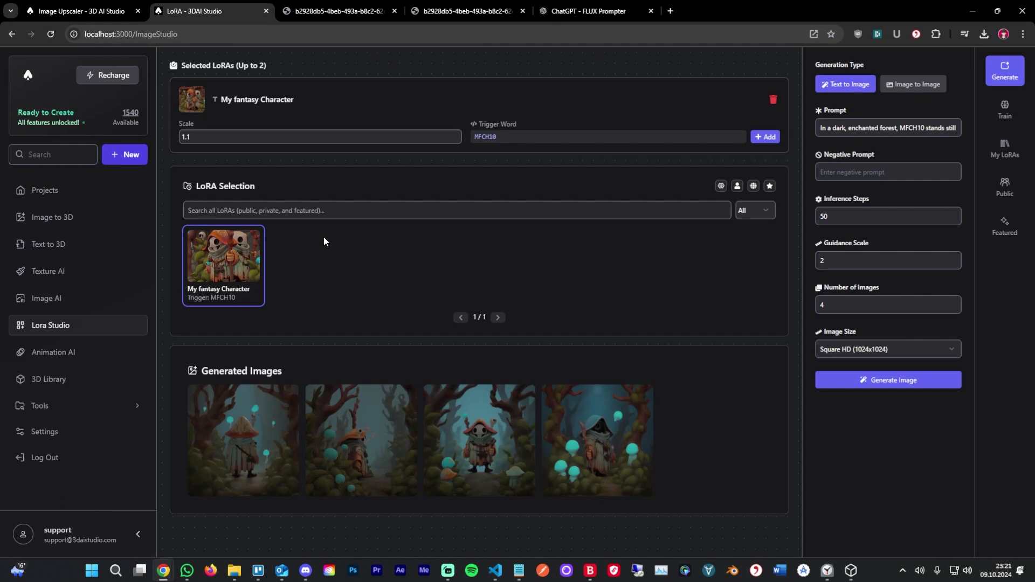
Open the third generated image full-size in a new tab.
{"action": "right_click", "coordinate": [507, 406]}
{"action": "left_click", "coordinate": [525, 412]}
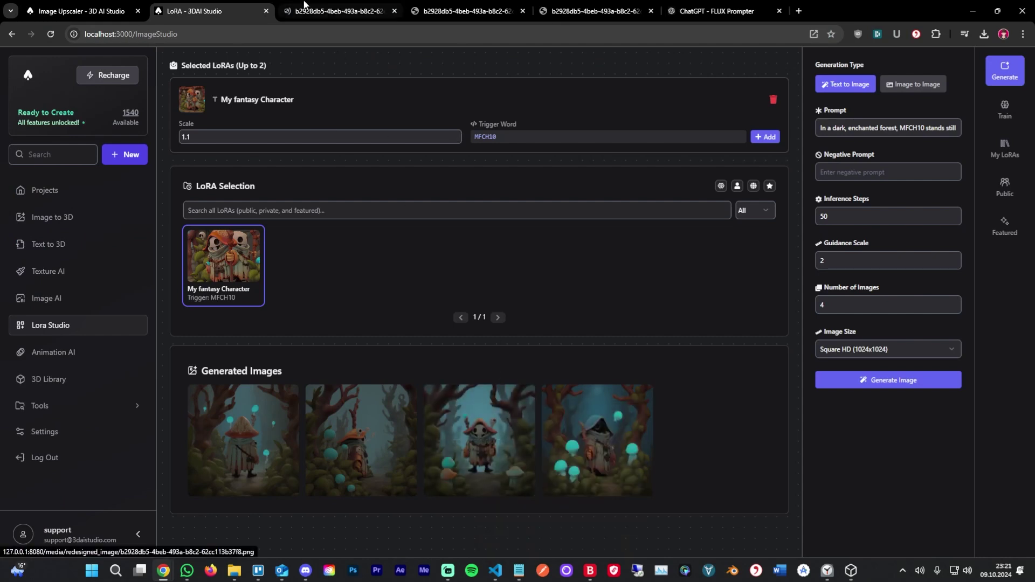
{"action": "left_click", "coordinate": [304, 5]}
{"action": "scroll", "coordinate": [533, 317], "scroll_direction": "up", "scroll_amount": 2, "text": "ctrl"}
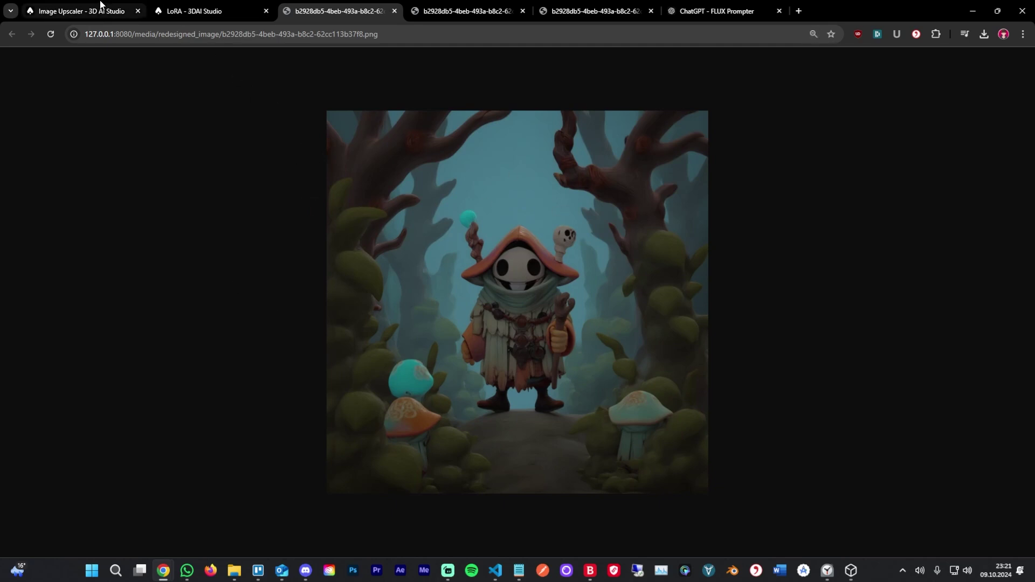
Upscale the forest character image and open the result in a new tab.
{"action": "left_click", "coordinate": [101, 8]}
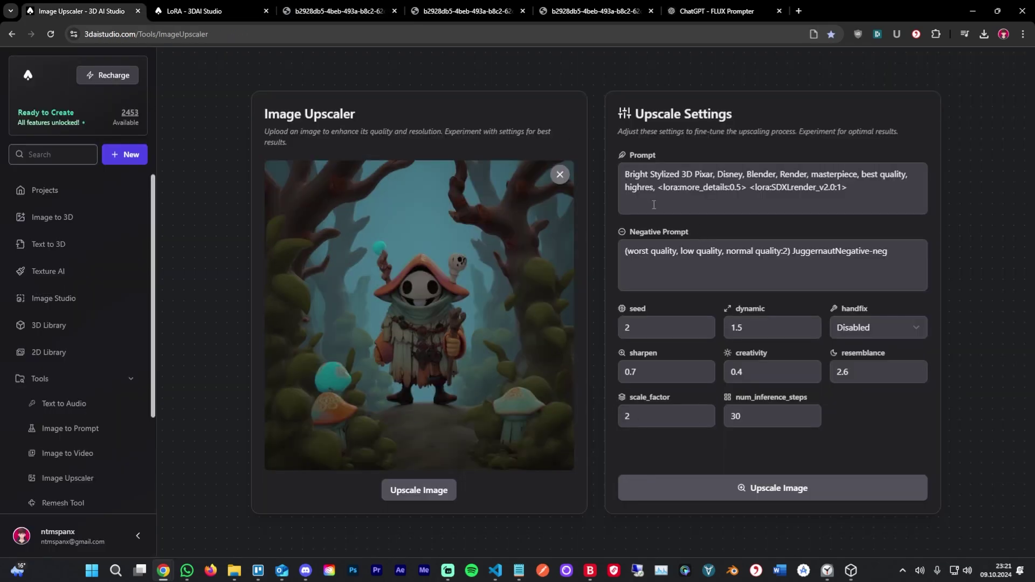
{"action": "left_click", "coordinate": [215, 11]}
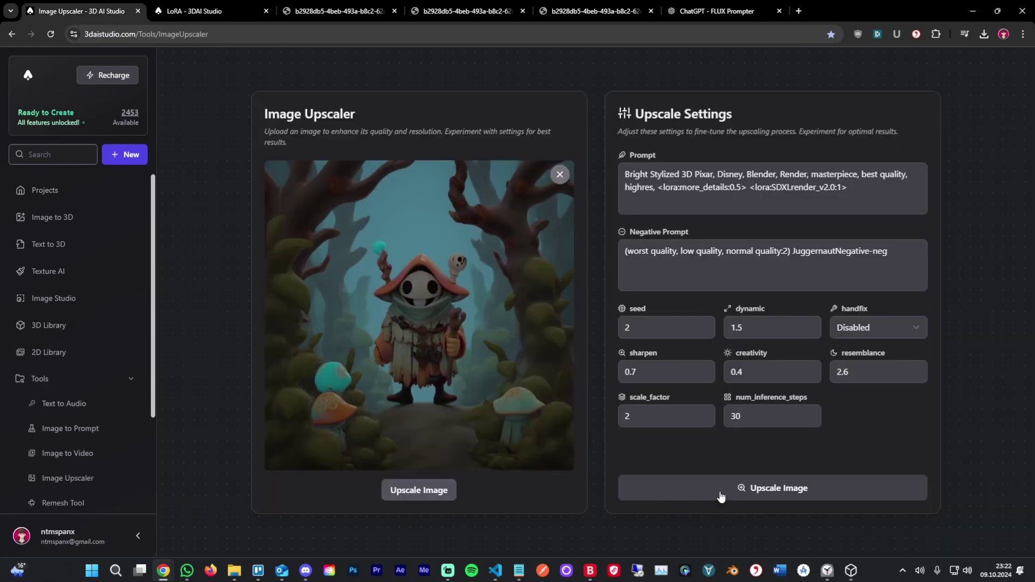
{"action": "left_click", "coordinate": [771, 488]}
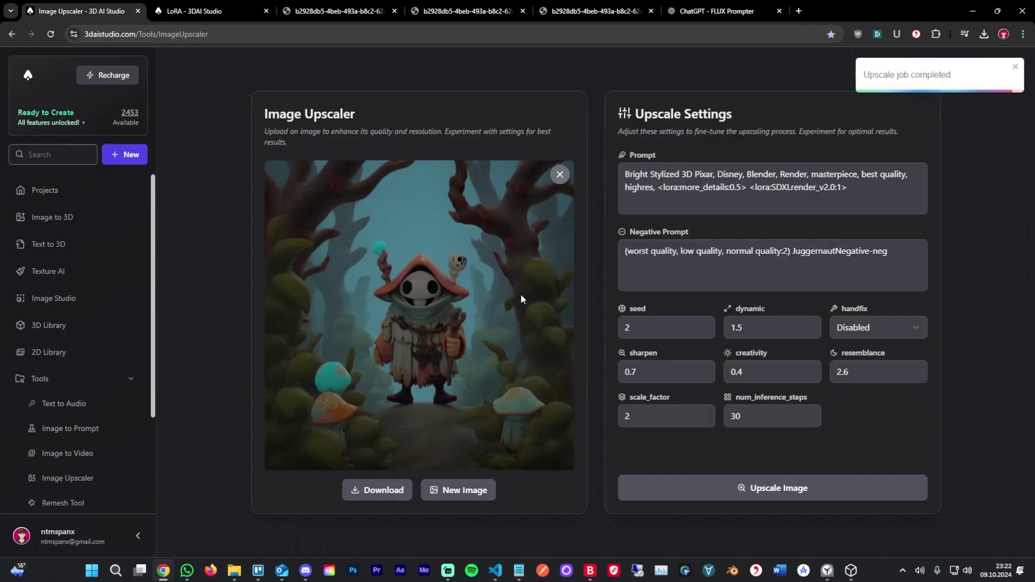
{"action": "right_click", "coordinate": [452, 303]}
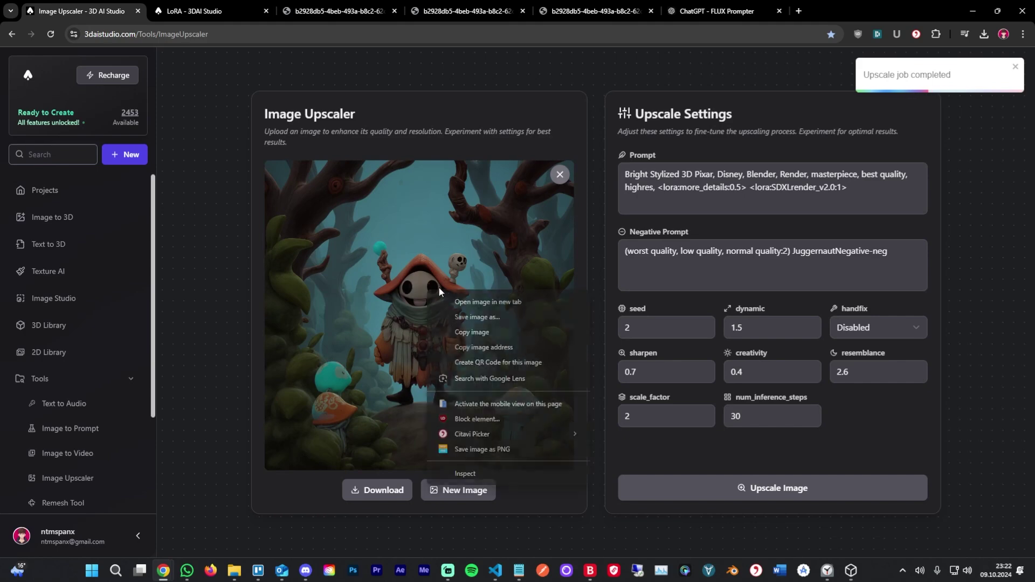
{"action": "left_click", "coordinate": [469, 299]}
{"action": "left_click", "coordinate": [348, 6]}
Flip between the upscaled and original image tabs to compare them, then return to LoRA Studio.
{"action": "key", "text": "ctrl+Tab"}
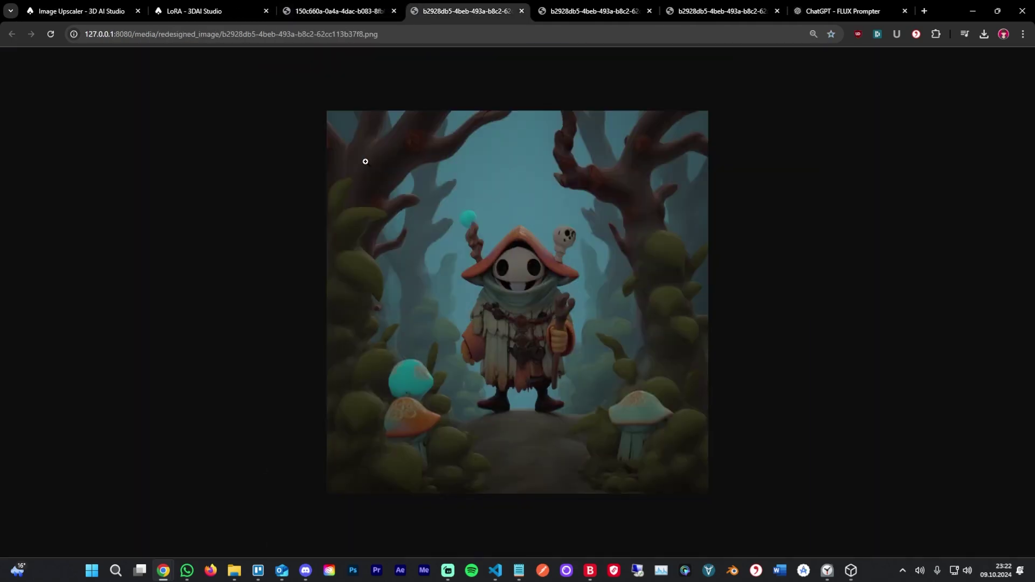
{"action": "key", "text": "ctrl+shift+Tab"}
{"action": "scroll", "coordinate": [506, 234], "scroll_direction": "down", "scroll_amount": 2, "text": "ctrl"}
{"action": "left_click", "coordinate": [463, 11]}
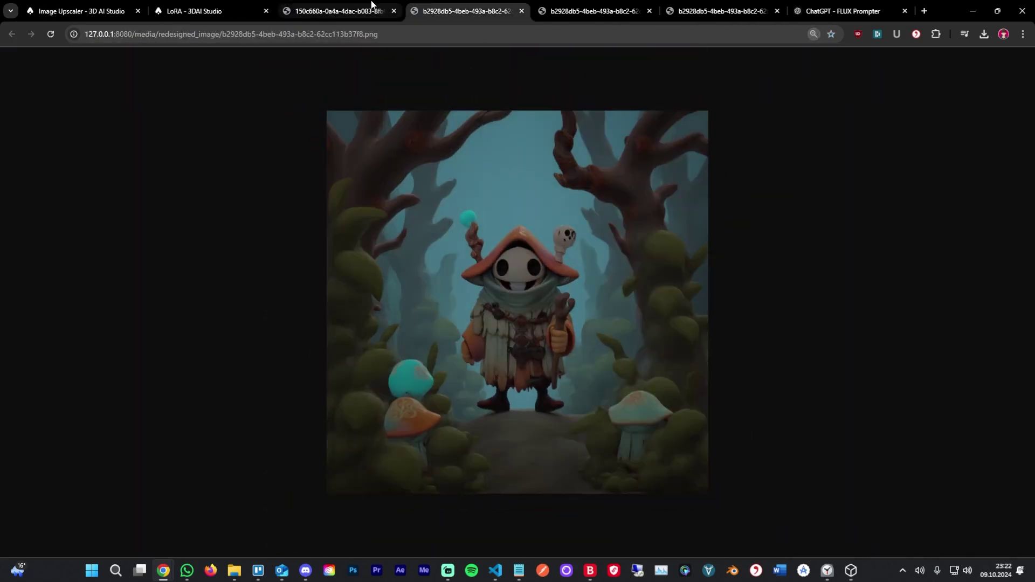
{"action": "left_click", "coordinate": [378, 10]}
{"action": "left_click", "coordinate": [431, 9]}
{"action": "left_click", "coordinate": [382, 10]}
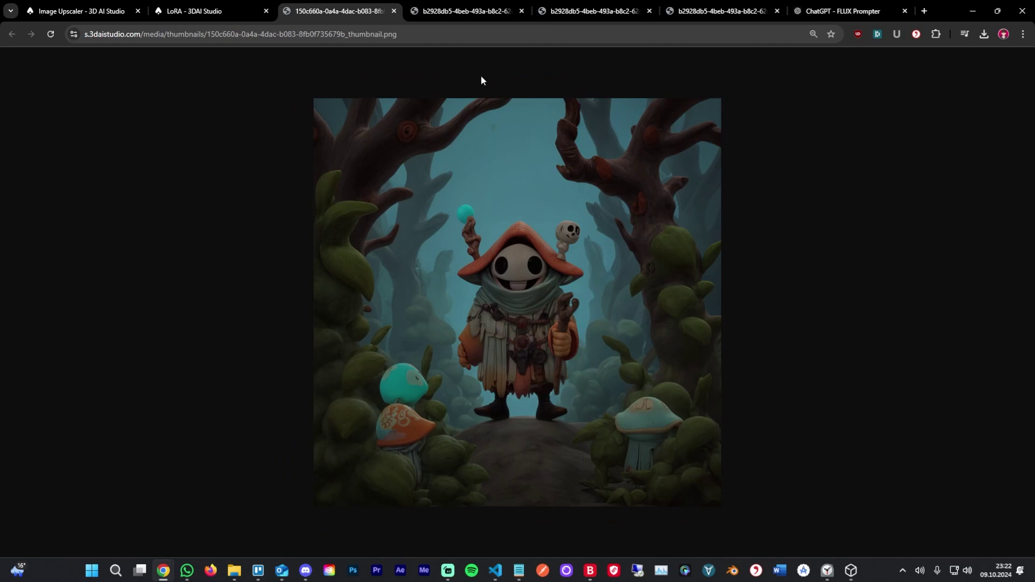
{"action": "left_click", "coordinate": [466, 7]}
{"action": "left_click", "coordinate": [350, 4]}
{"action": "left_click", "coordinate": [416, 10]}
{"action": "left_click", "coordinate": [377, 10]}
{"action": "left_click", "coordinate": [431, 10]}
{"action": "left_click", "coordinate": [400, 7]}
{"action": "left_click", "coordinate": [480, 6]}
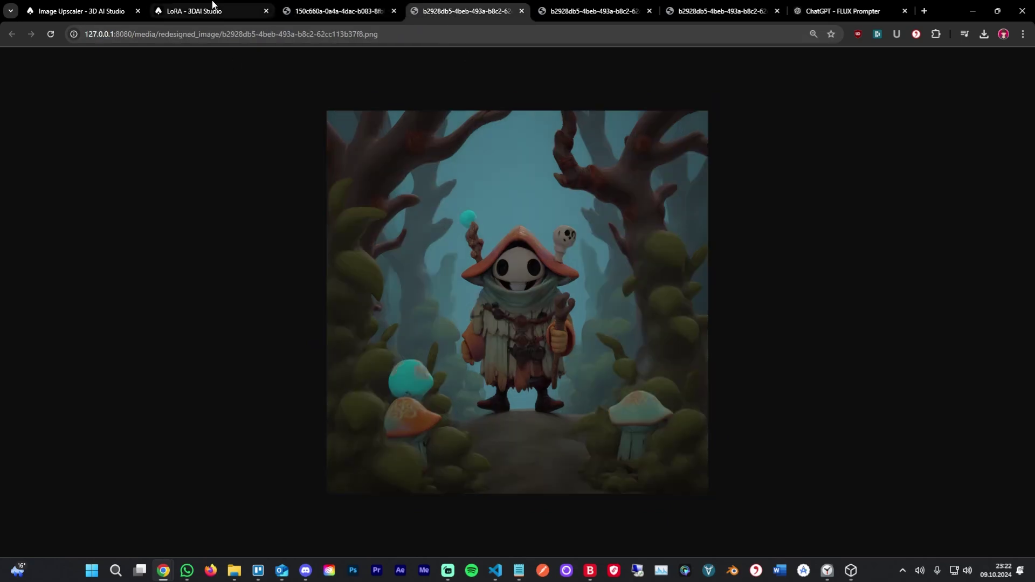
{"action": "left_click", "coordinate": [359, 6]}
{"action": "left_click", "coordinate": [423, 6]}
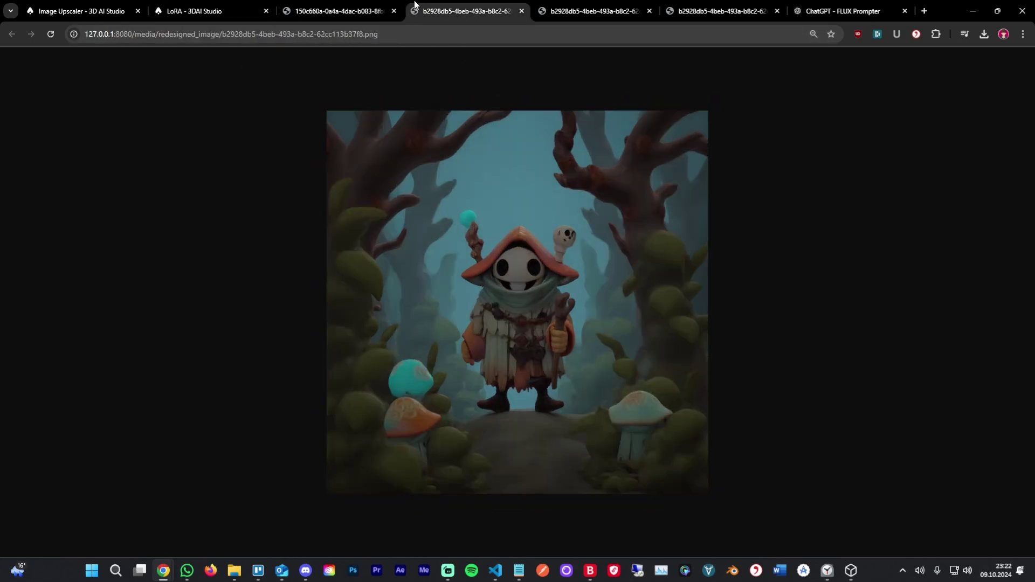
{"action": "left_click", "coordinate": [372, 7]}
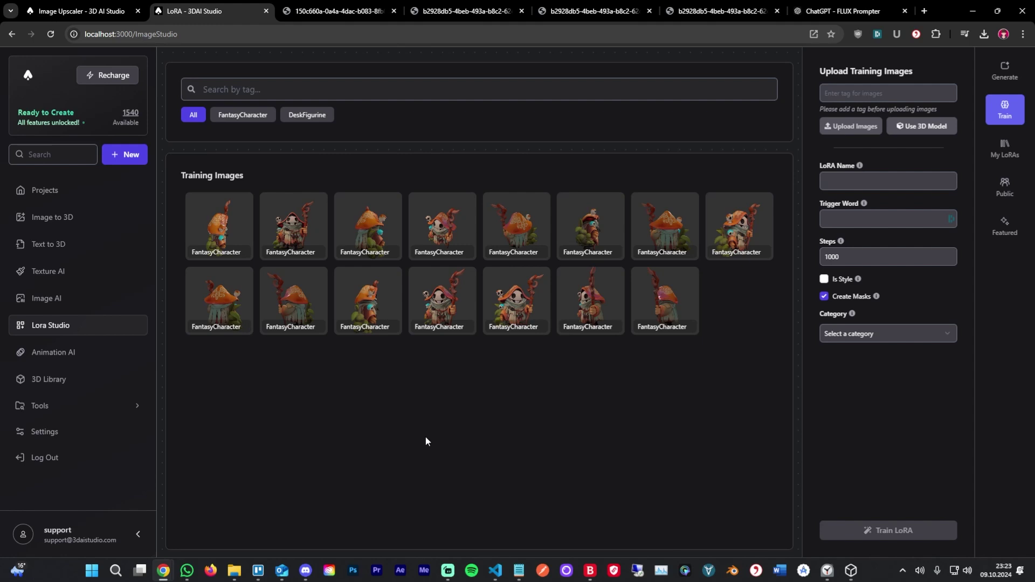
Tag the twelve figurine photos 'DeskFigurin', upload them, and filter to the DeskFigurine images.
{"action": "left_click", "coordinate": [851, 96]}
{"action": "type", "text": "DeskF"}
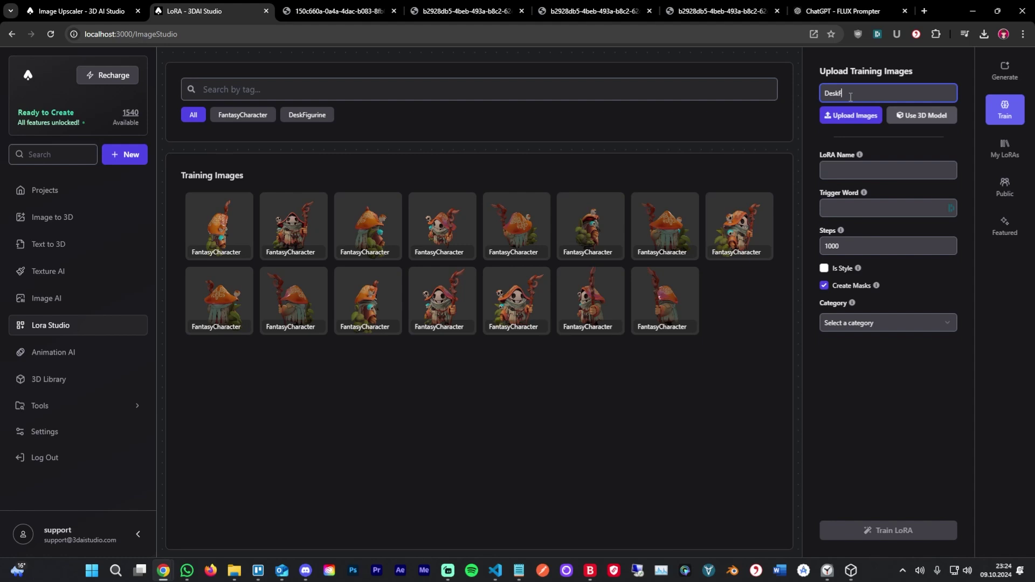
{"action": "type", "text": "igurine"}
{"action": "left_click", "coordinate": [851, 114]}
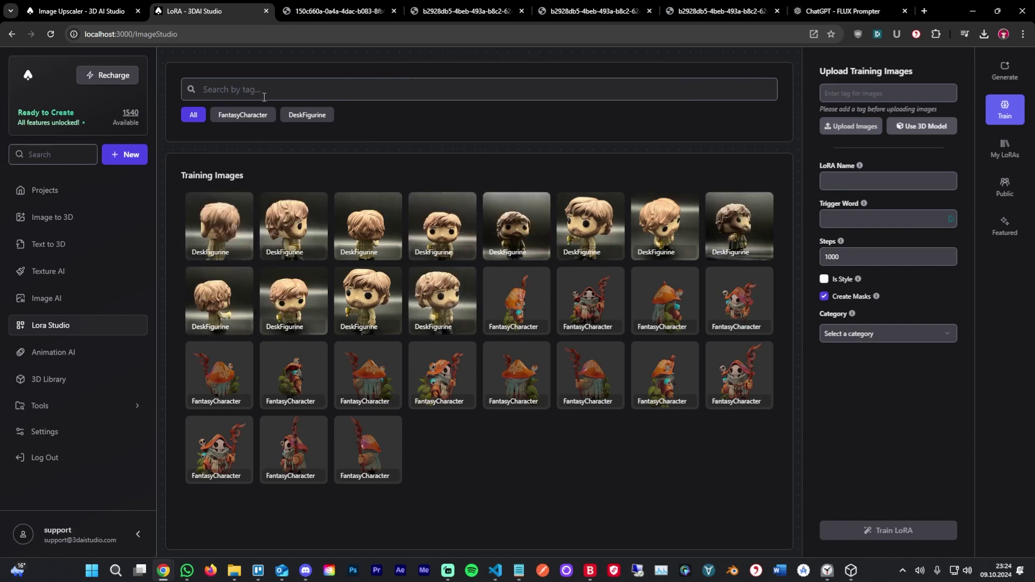
{"action": "left_click", "coordinate": [307, 115]}
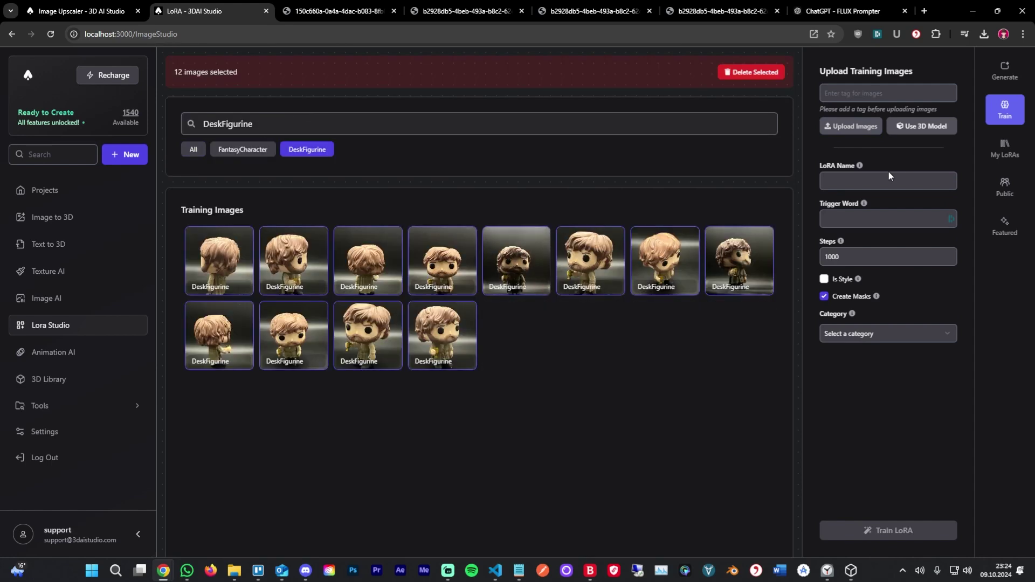
Train a LoRA named 'Desk Figurine' with trigger DEFI11, 2000 steps, Character category.
{"action": "left_click", "coordinate": [884, 177]}
{"action": "type", "text": "Desk Figurine"}
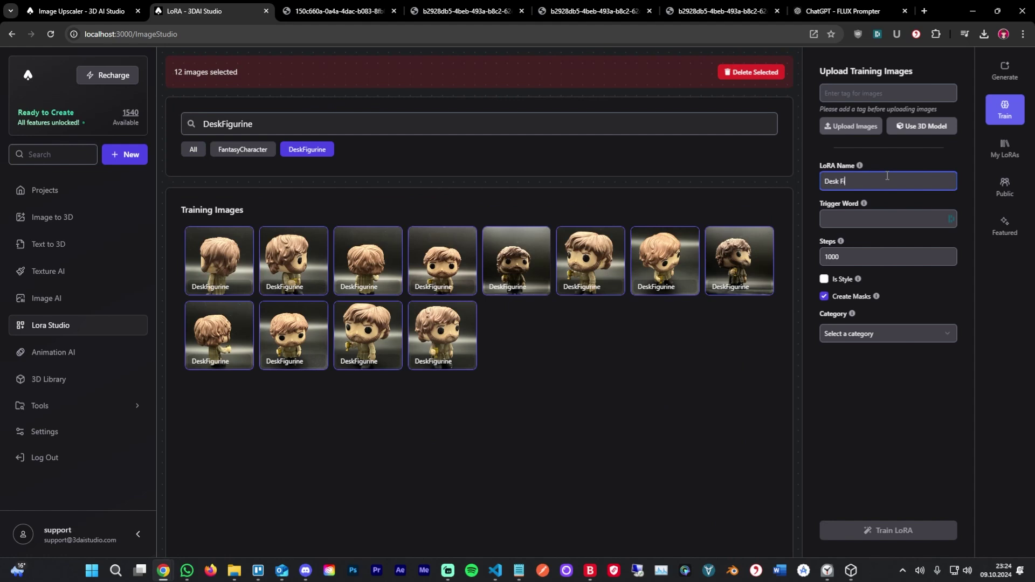
{"action": "key", "text": "Tab"}
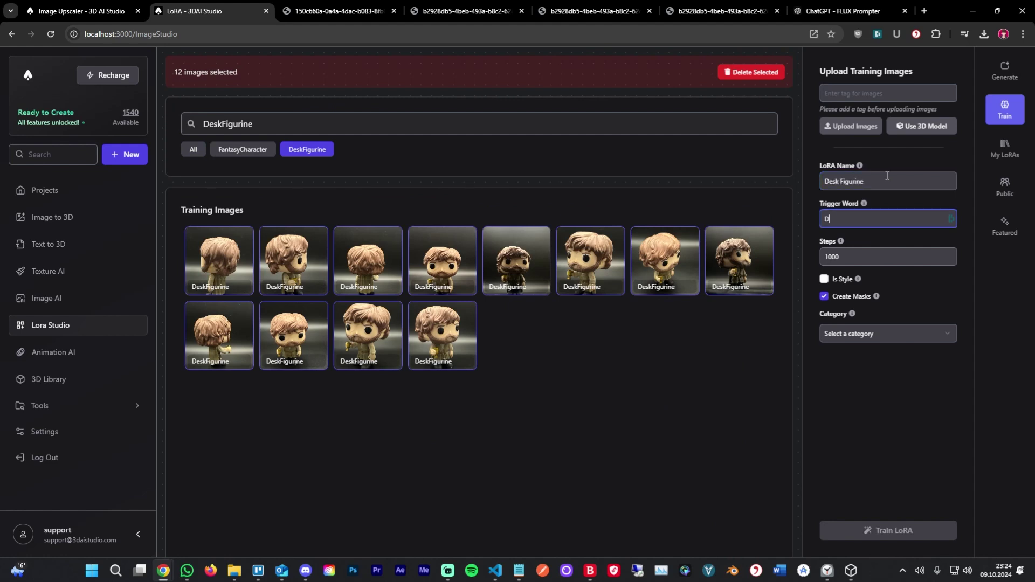
{"action": "type", "text": "DEFI11"}
{"action": "left_click", "coordinate": [833, 256]}
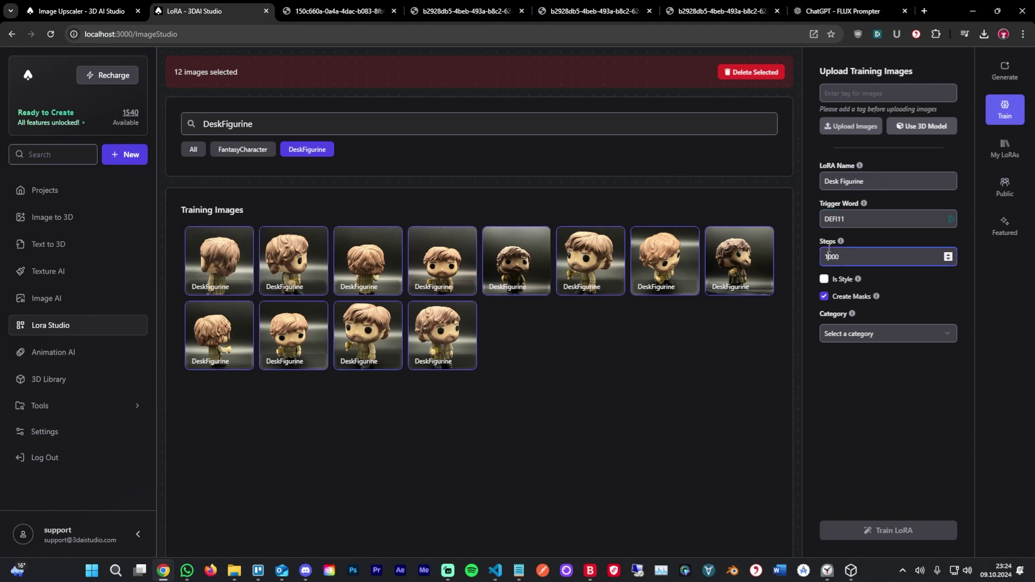
{"action": "left_click", "coordinate": [904, 334]}
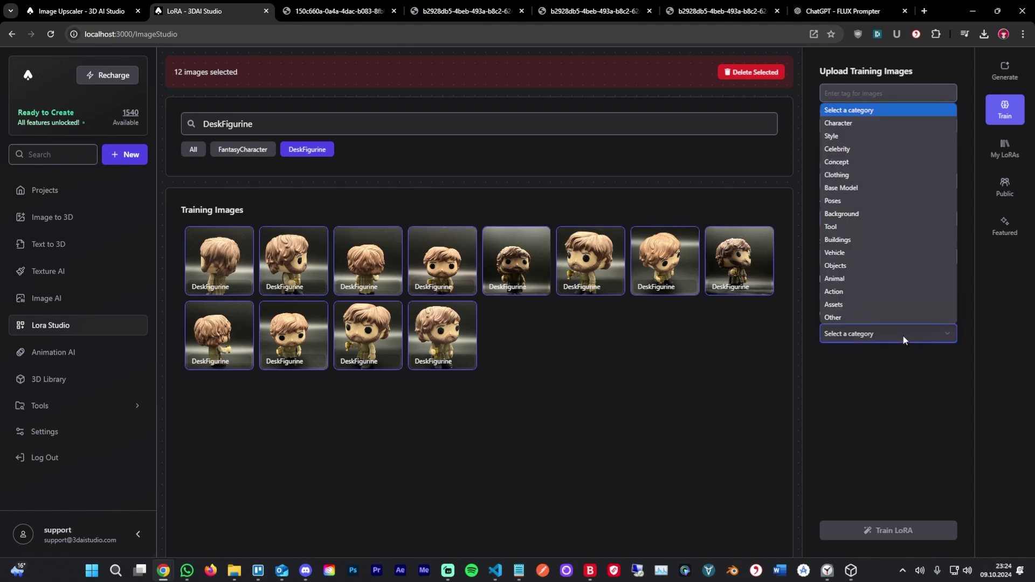
{"action": "left_click", "coordinate": [843, 123]}
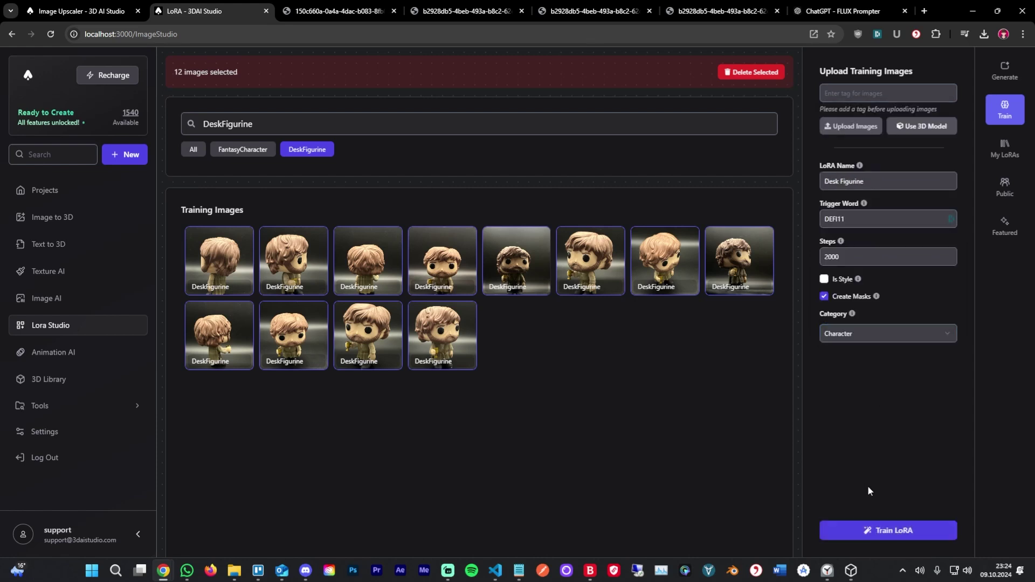
{"action": "left_click", "coordinate": [871, 531]}
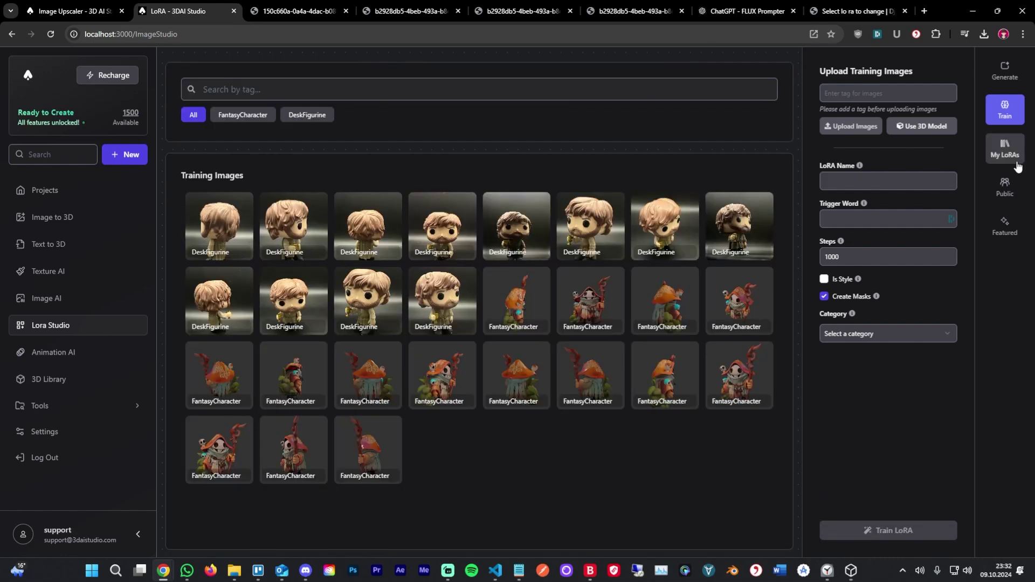
Load the Desk Figurine LoRA and write the prompt 'DEFI11 in a mAgical forest, dark'.
{"action": "mouse_move", "coordinate": [247, 172]}
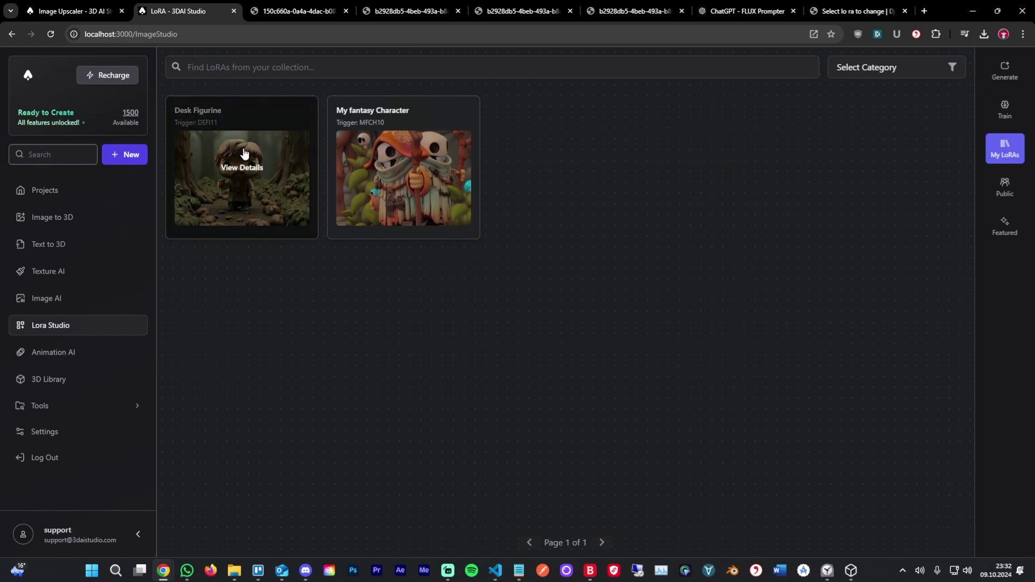
{"action": "left_click", "coordinate": [242, 157]}
{"action": "left_click", "coordinate": [504, 335]}
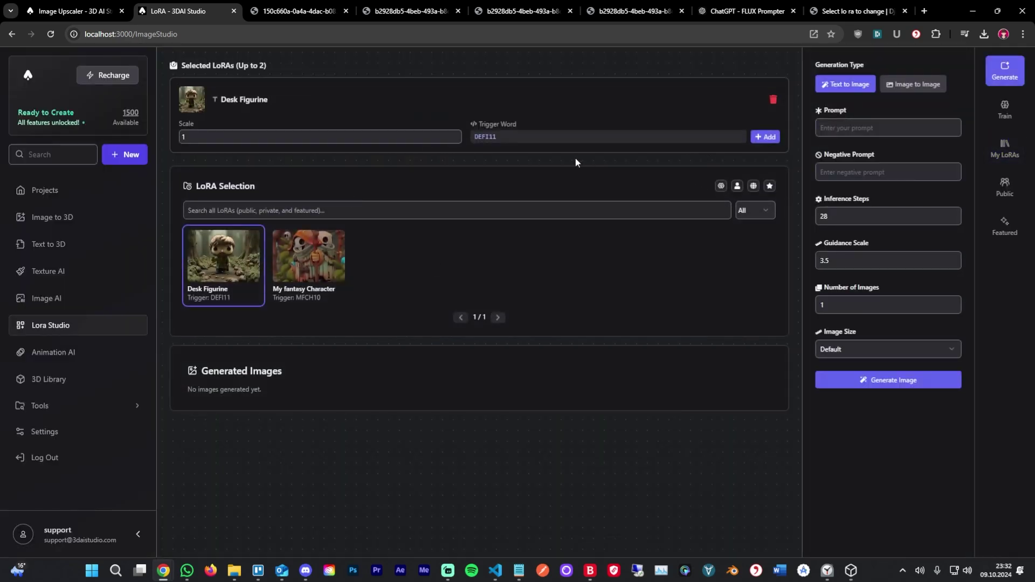
{"action": "left_click", "coordinate": [765, 137]}
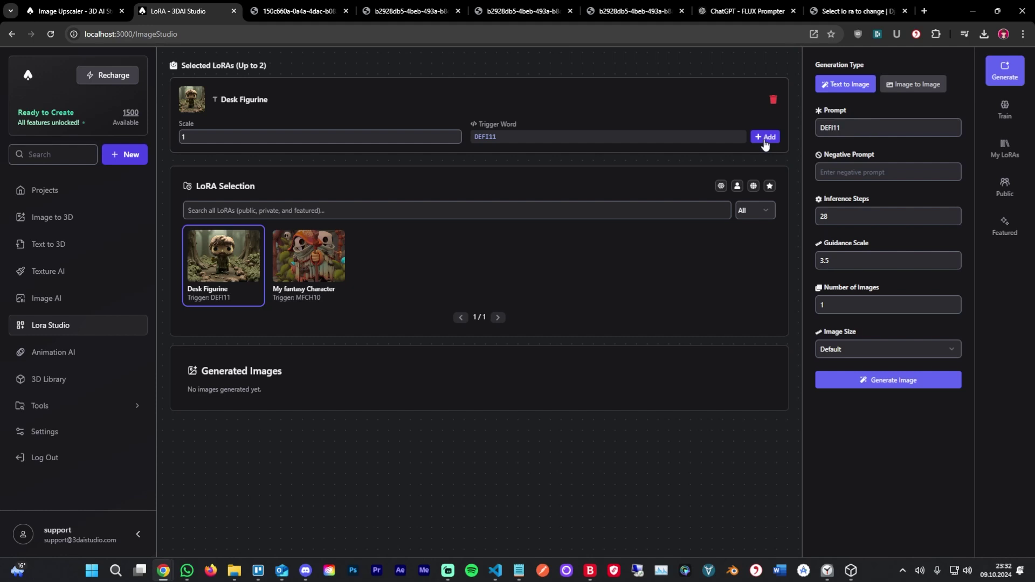
{"action": "left_click", "coordinate": [855, 134]}
{"action": "type", "text": "in a mA"}
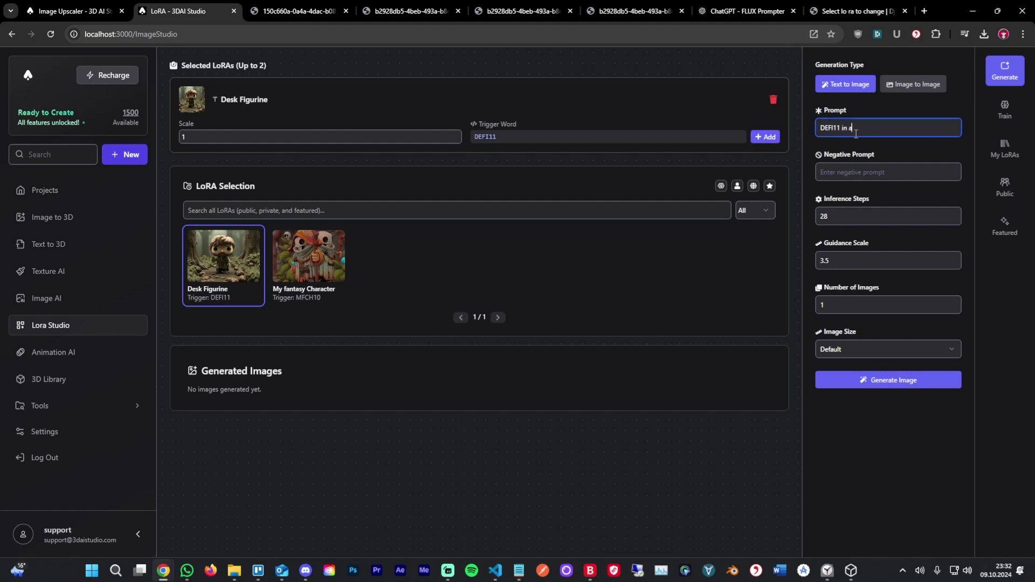
{"action": "type", "text": "gical forest, dark"}
Generate four images and flip through them full-size in their tabs.
{"action": "left_click", "coordinate": [953, 302]}
{"action": "left_click", "coordinate": [953, 303]}
{"action": "left_click", "coordinate": [953, 303]}
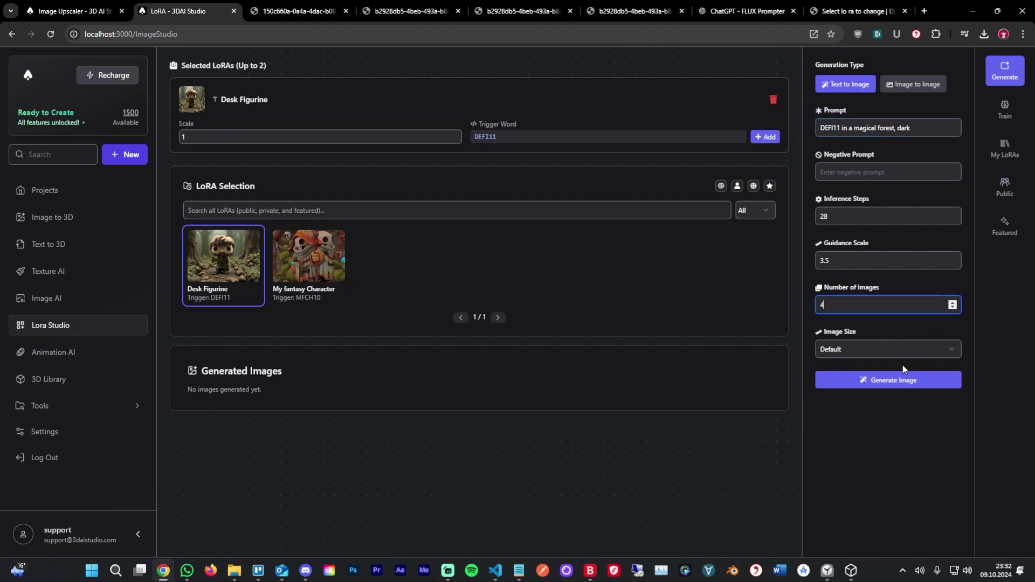
{"action": "left_click", "coordinate": [895, 380]}
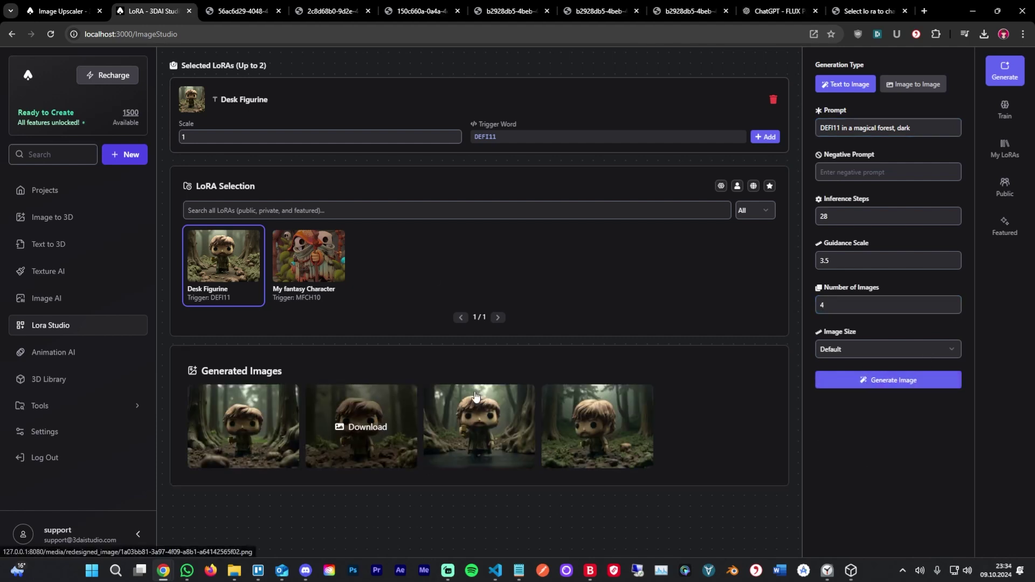
{"action": "left_click", "coordinate": [268, 6]}
{"action": "left_click", "coordinate": [302, 7]}
{"action": "left_click", "coordinate": [253, 6]}
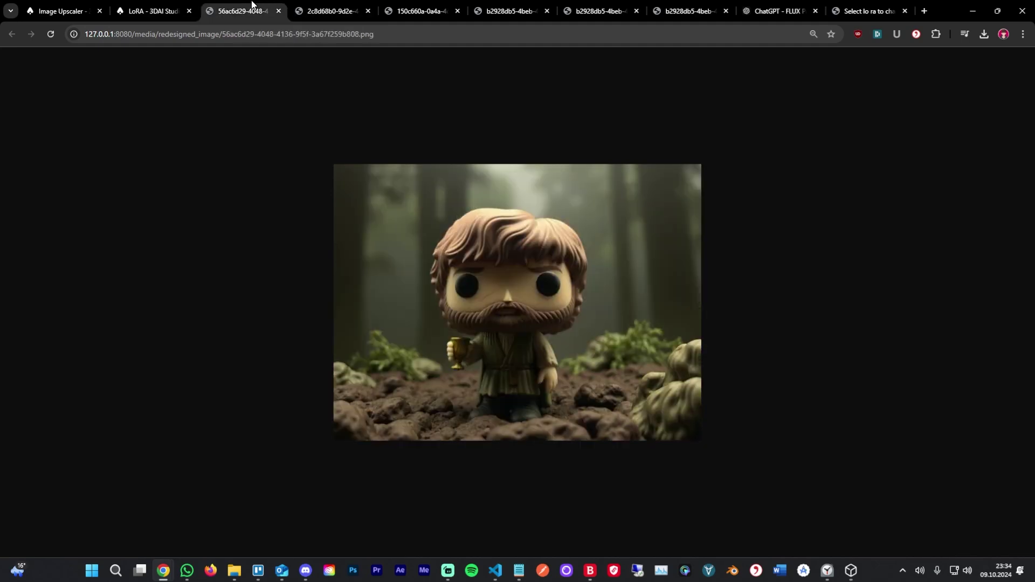
{"action": "left_click", "coordinate": [296, 7]}
{"action": "left_click", "coordinate": [256, 8]}
Return to LoRA Studio, open the Train form and tick Is Style.
{"action": "left_click", "coordinate": [66, 9]}
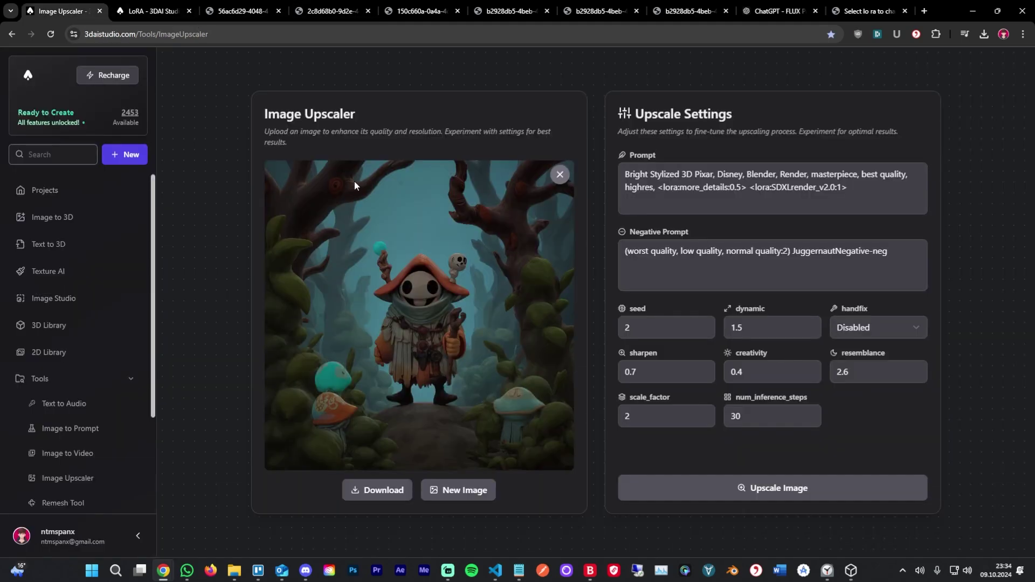
{"action": "left_click", "coordinate": [151, 10]}
{"action": "left_click", "coordinate": [1005, 109]}
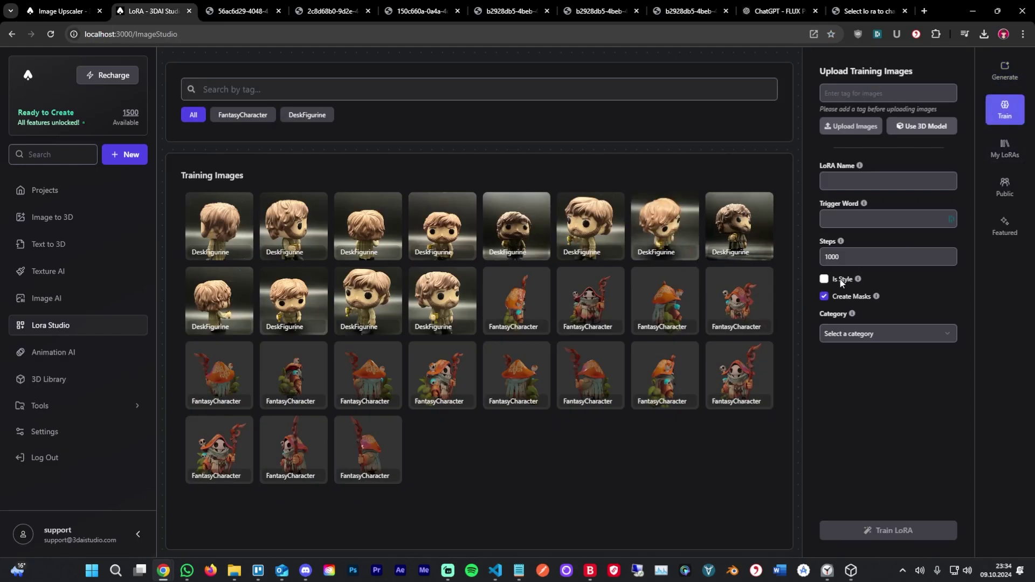
{"action": "left_click", "coordinate": [826, 280]}
{"action": "mouse_move", "coordinate": [768, 404]}
Set the Generate panel's generation type to Image to Image.
{"action": "left_click", "coordinate": [997, 151]}
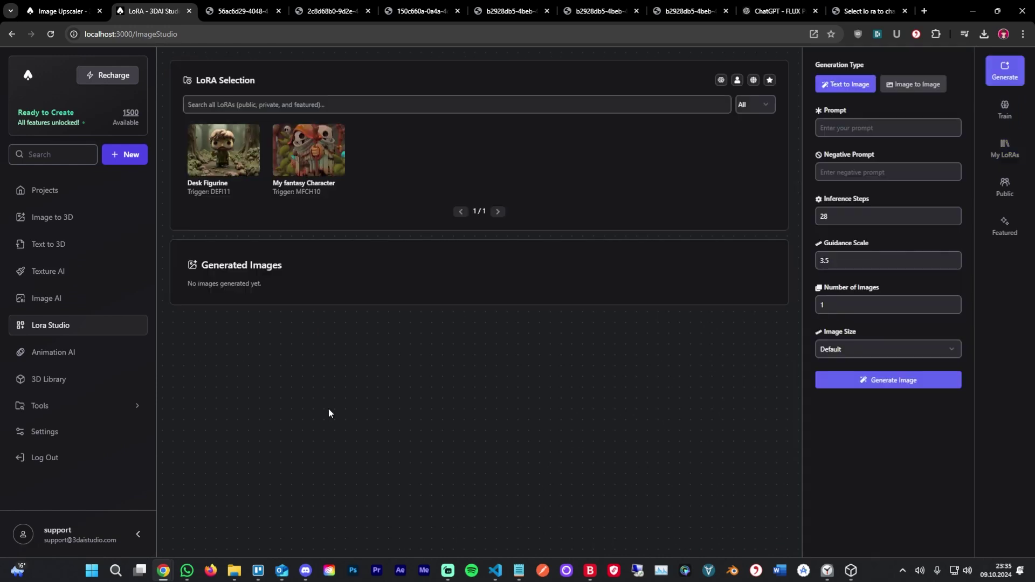
{"action": "left_click", "coordinate": [913, 84]}
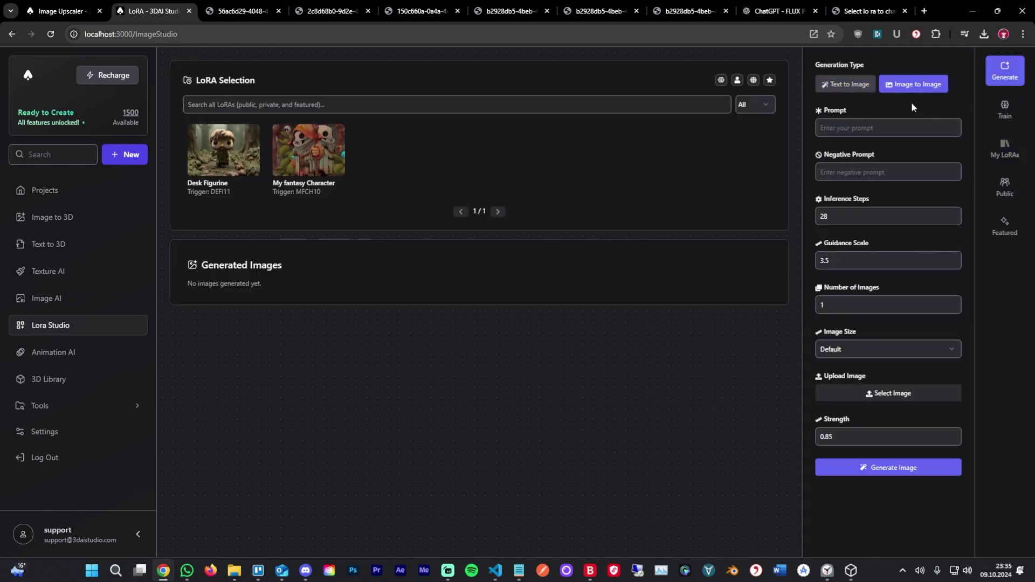